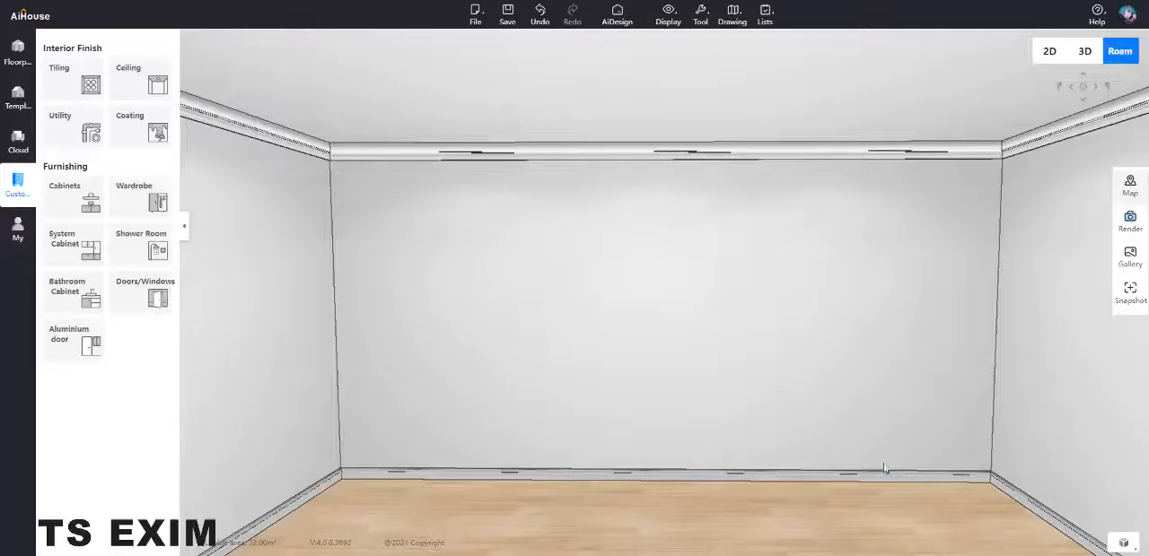
Step: Open the wardrobe design library and place two topless cabinet frames with feet, one against the back wall and one against the adjacent right wall
drag(855, 359, 835, 341)
click(147, 194)
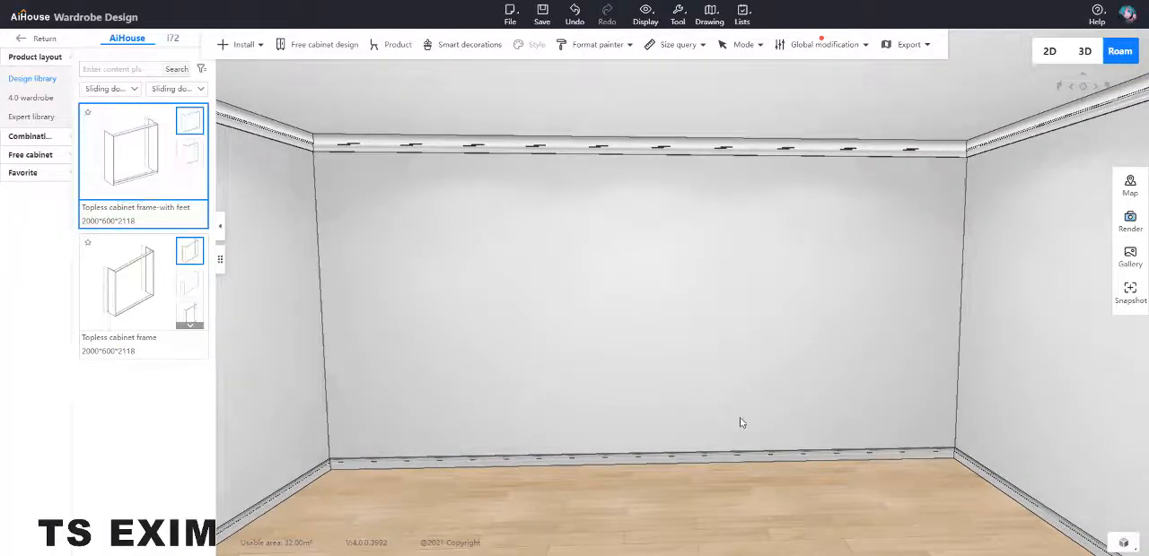
click(669, 444)
drag(818, 514, 677, 465)
click(164, 185)
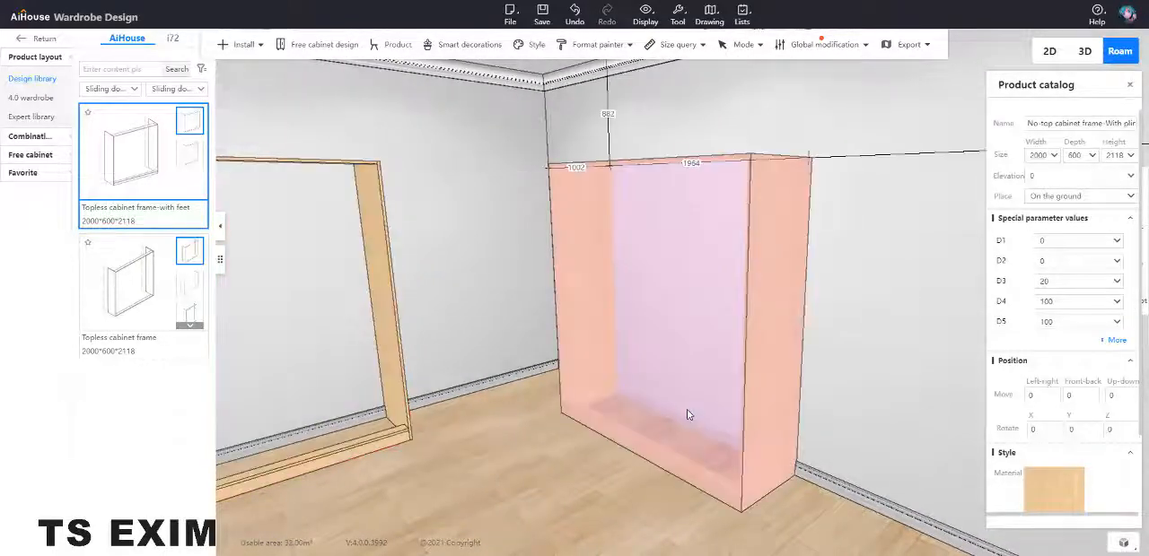
click(742, 440)
Step: Set the right-wall frame's distance from the room corner to 500 and the back-wall frame's distance to 600
drag(508, 321, 654, 335)
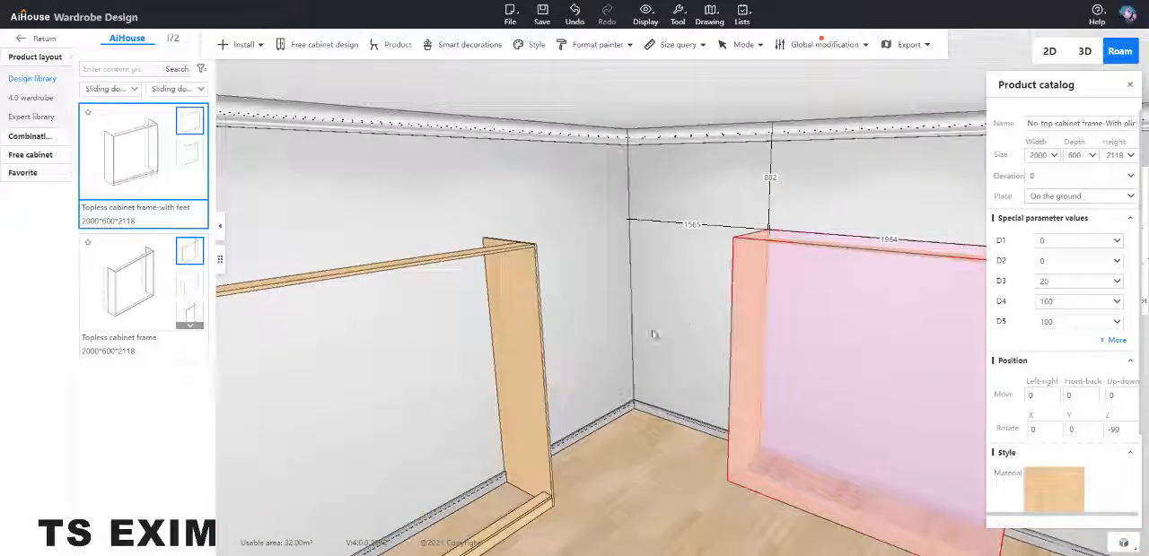
click(701, 224)
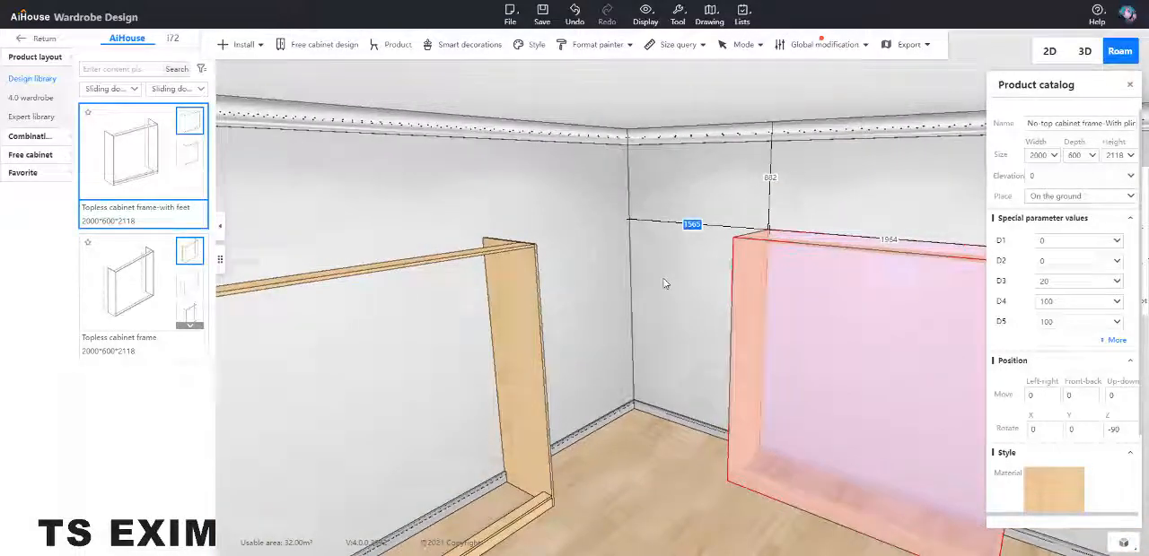
click(524, 310)
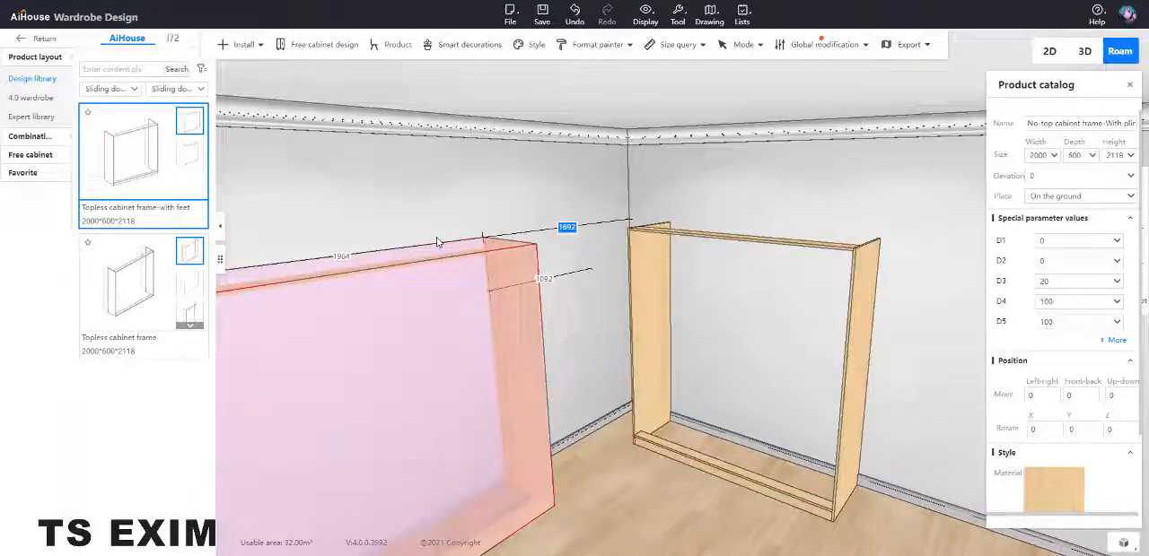
text(600)
key(Return)
scroll(692, 289, up, 2)
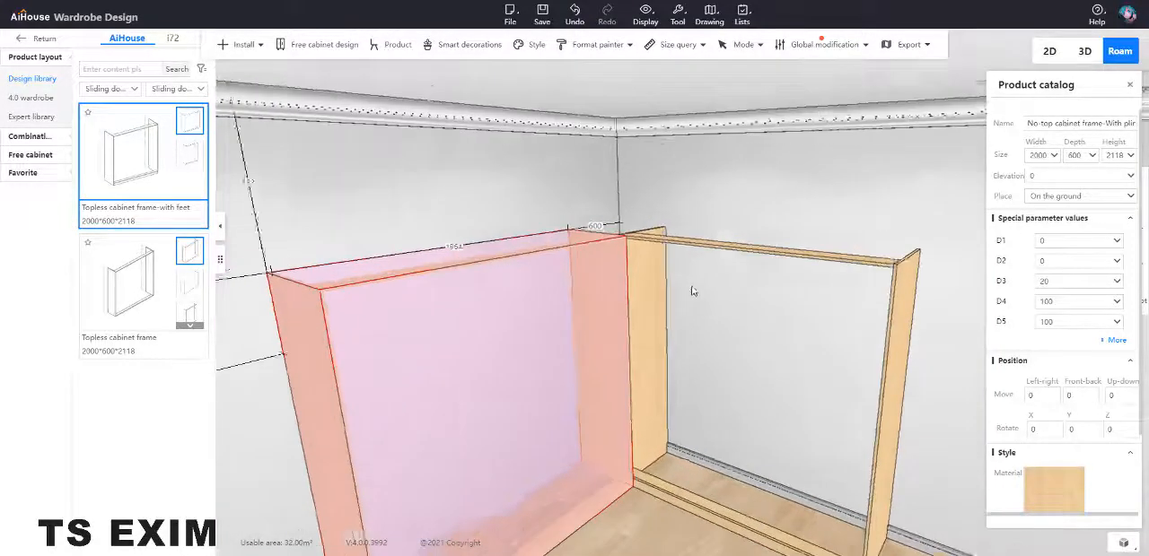
scroll(692, 291, up, 3)
click(662, 294)
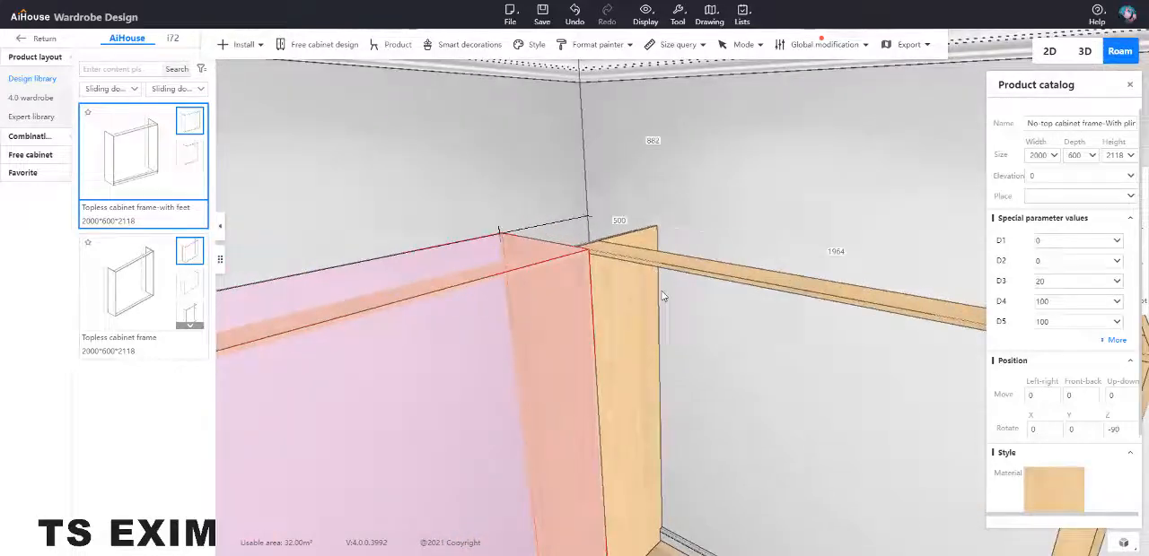
scroll(662, 318, down, 3)
right_drag(662, 319, 628, 297)
scroll(609, 321, down, 3)
scroll(628, 298, down, 2)
scroll(431, 241, up, 2)
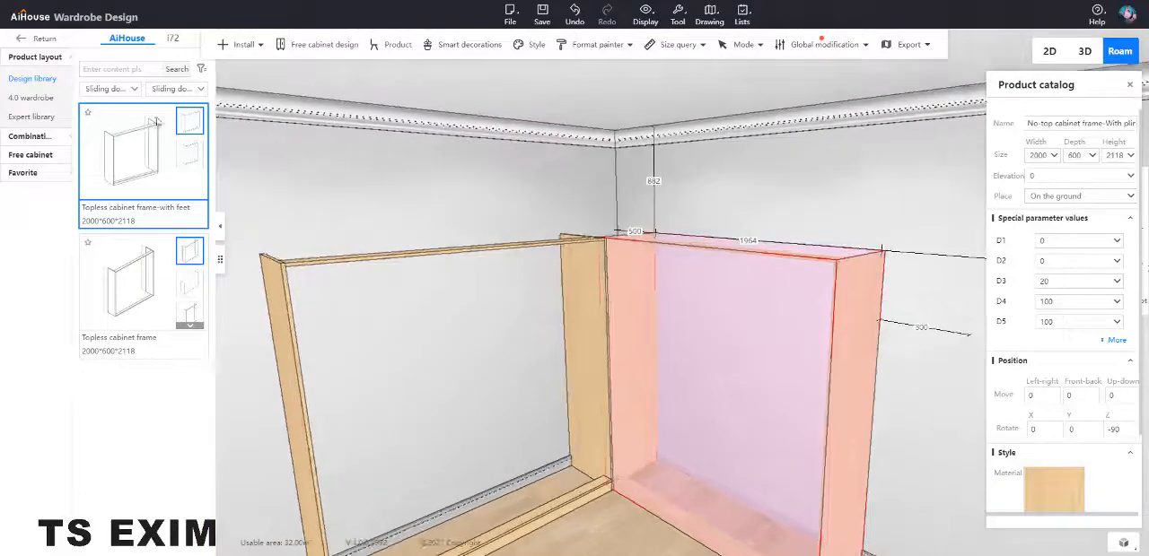
Step: Switch the library to Basic unit and insert Adjustable unit cabinet-1 into both the right-wall and back-wall frames
click(104, 93)
click(104, 93)
click(170, 89)
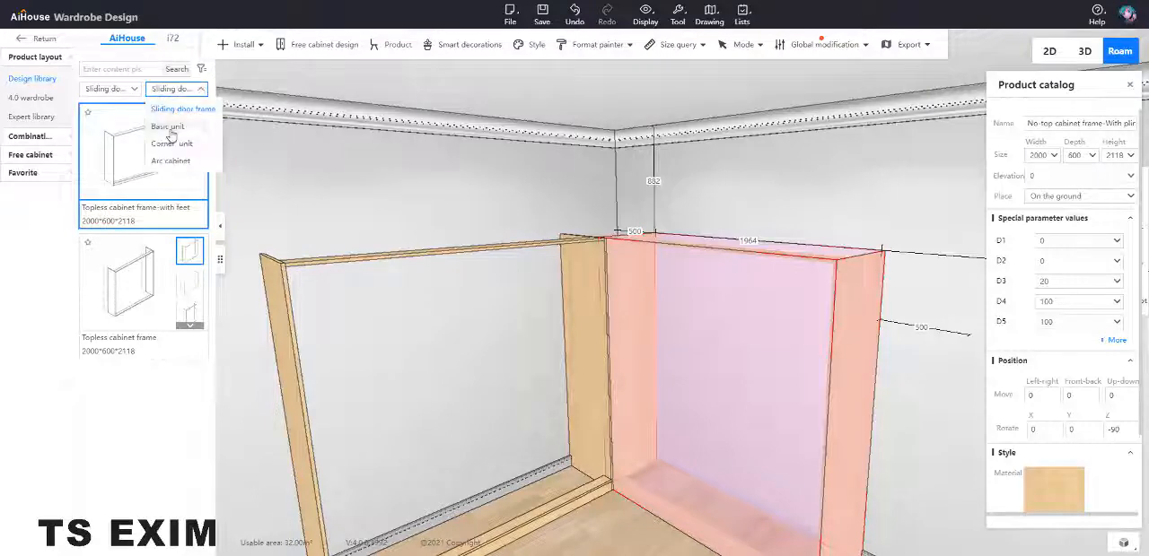
click(168, 135)
click(813, 387)
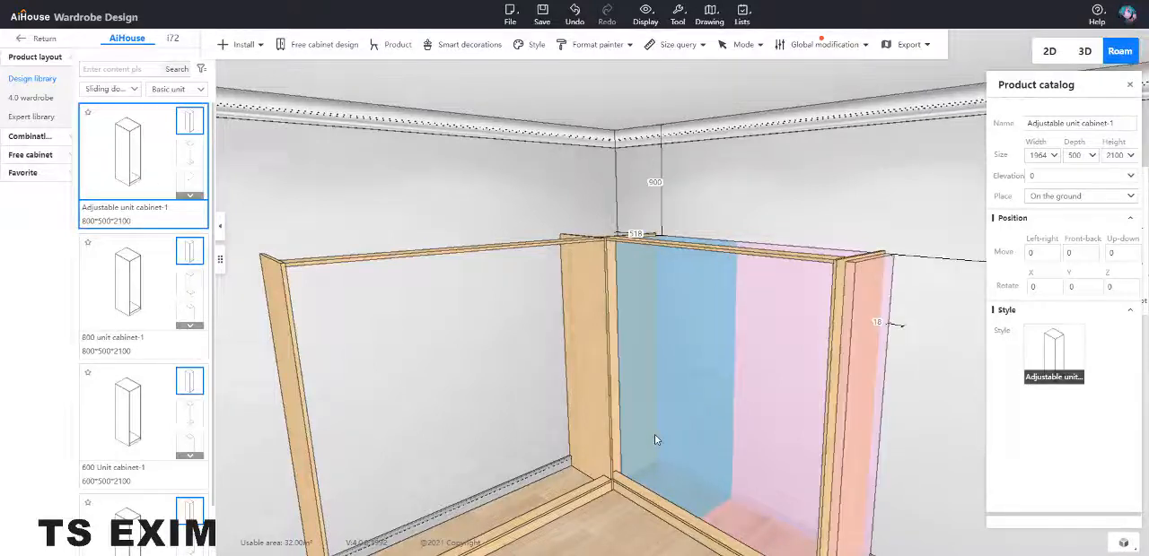
click(656, 439)
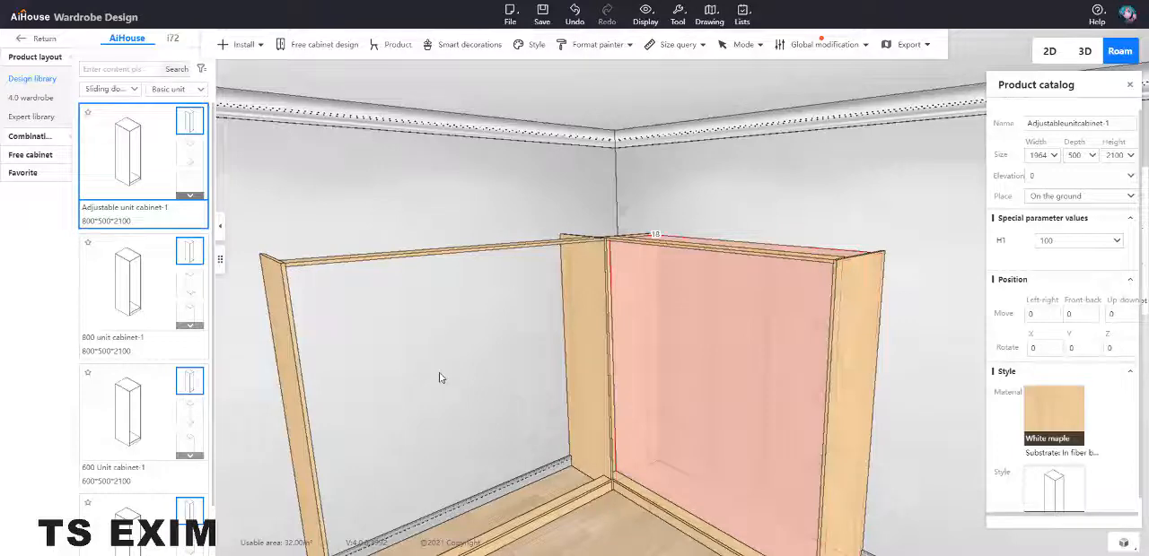
click(513, 431)
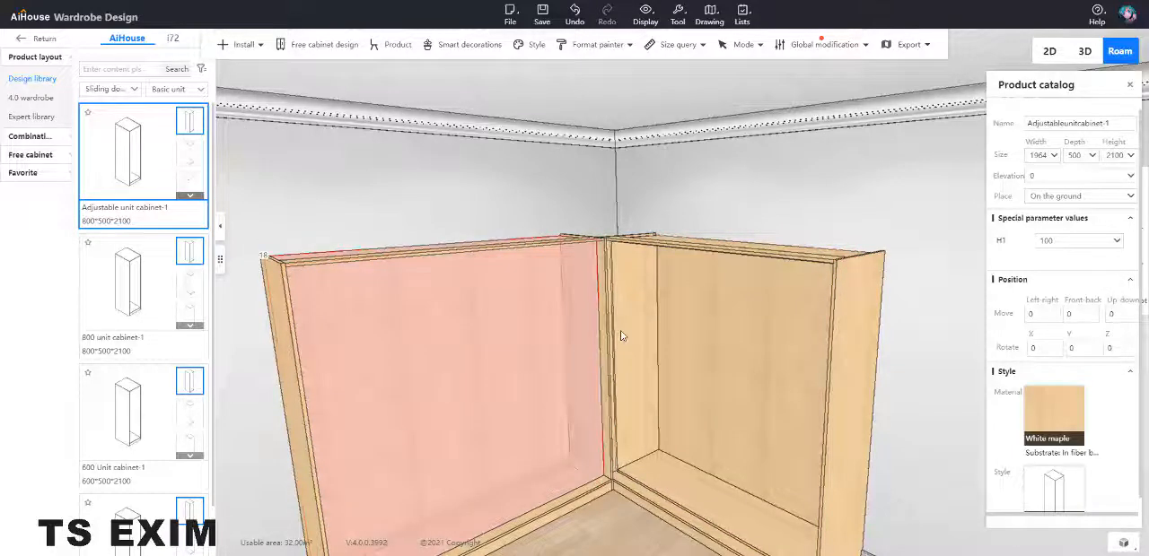
Step: Enter board selection mode and delete the right-wall wardrobe's left side board and the adjoining neutral plate at the corner
right_drag(620, 331, 648, 316)
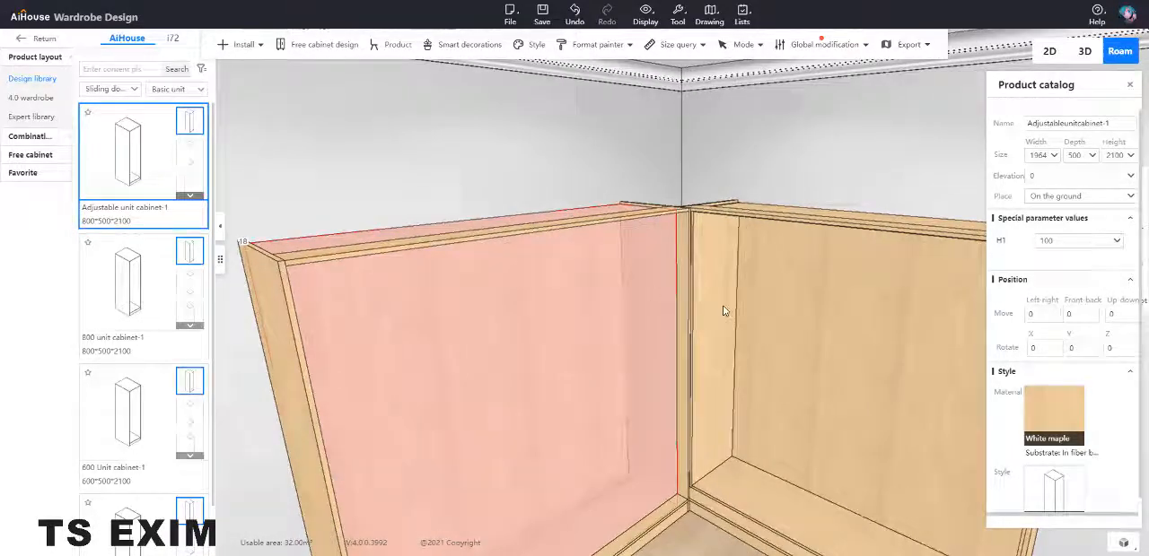
right_drag(723, 311, 642, 291)
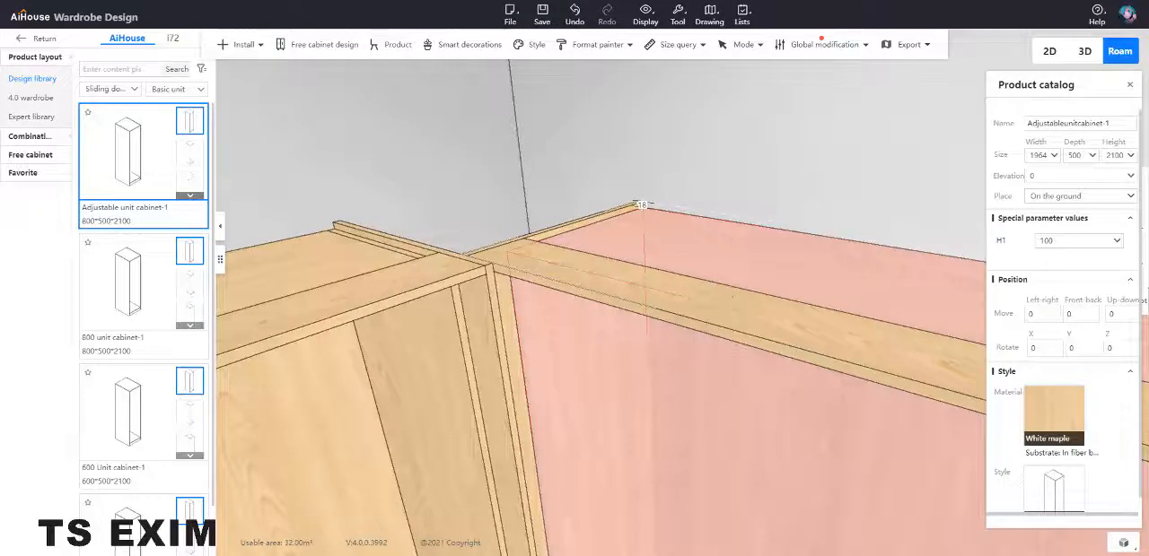
click(554, 235)
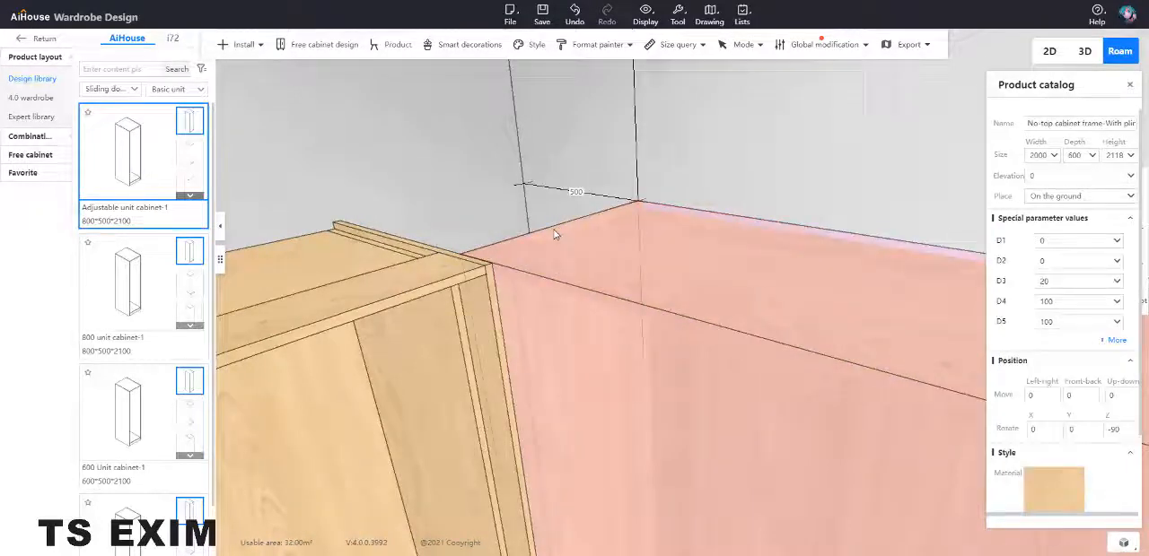
double_click(553, 235)
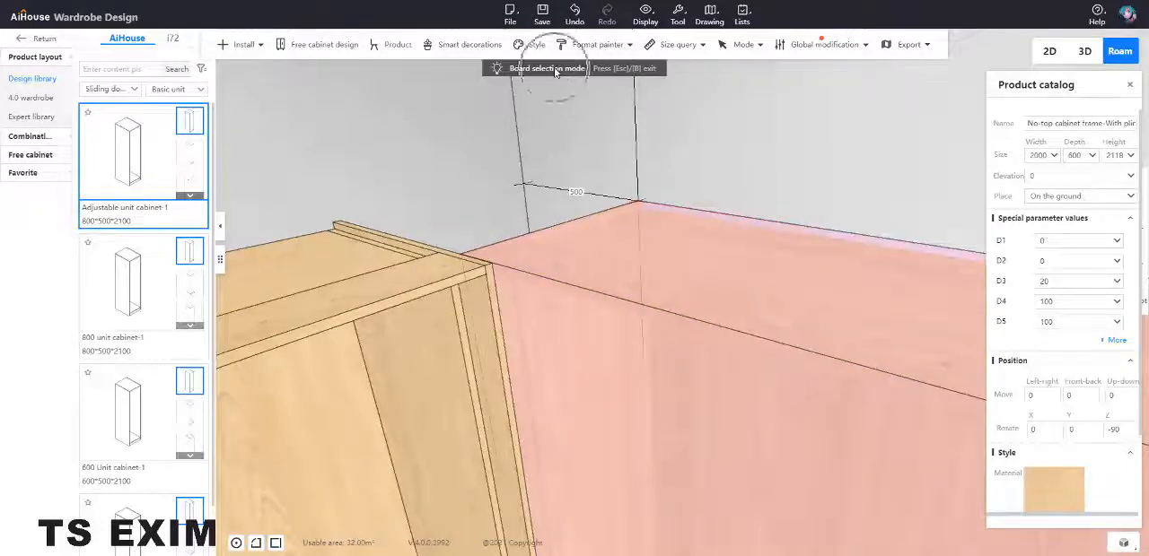
click(555, 235)
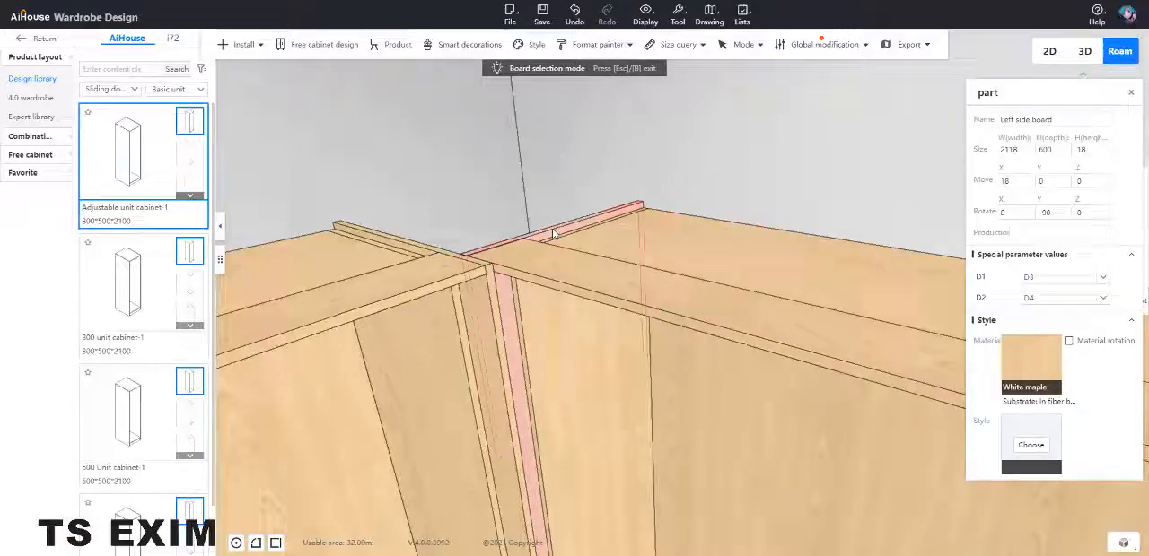
key(Delete)
click(565, 347)
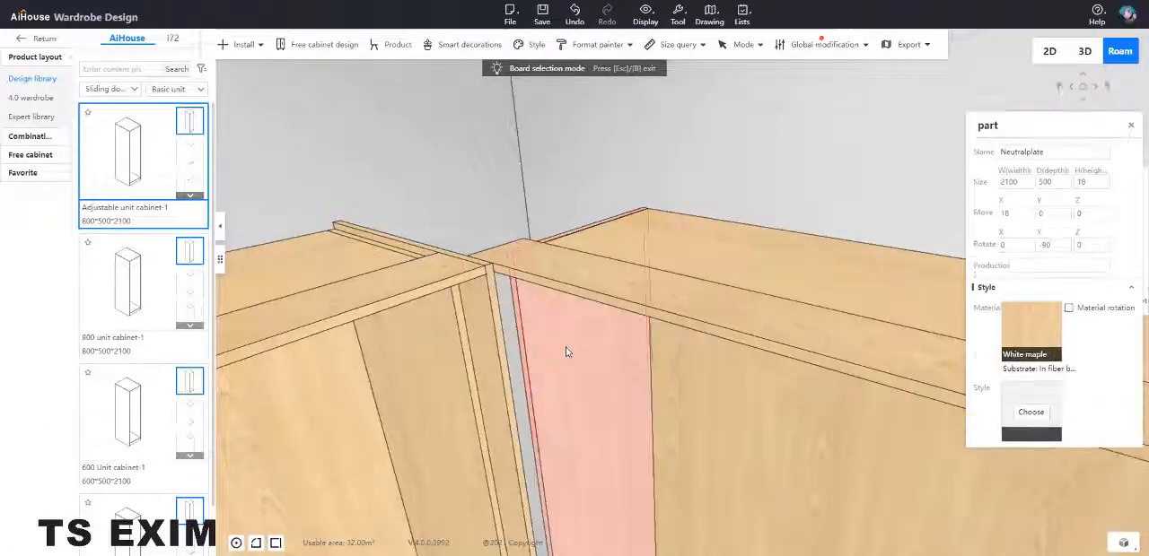
key(Delete)
Step: Set the right-wall frame's top track panel width to 2614 and its X position to -632
click(577, 280)
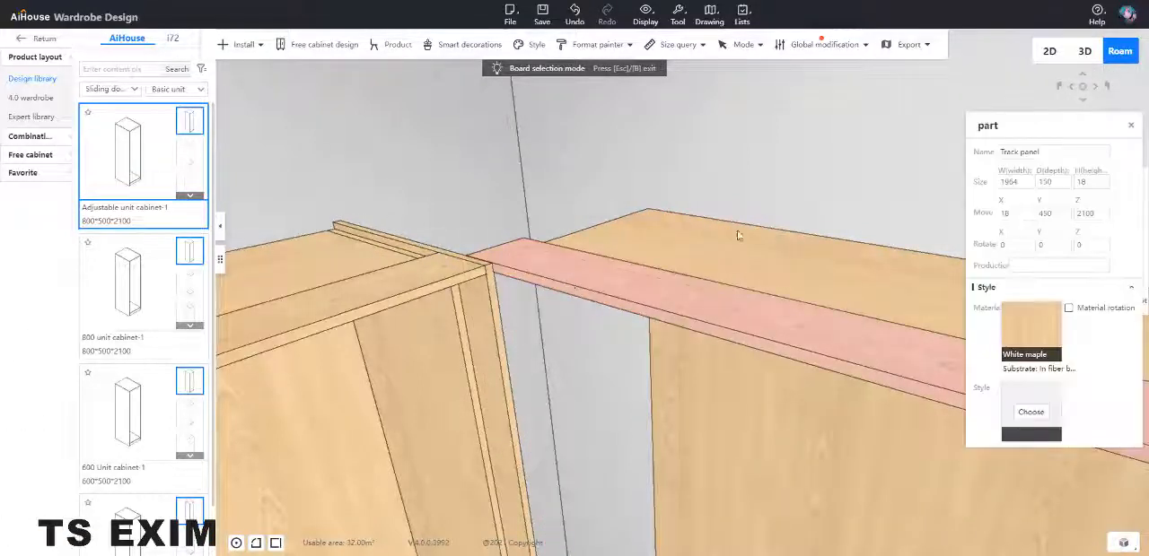
click(1030, 182)
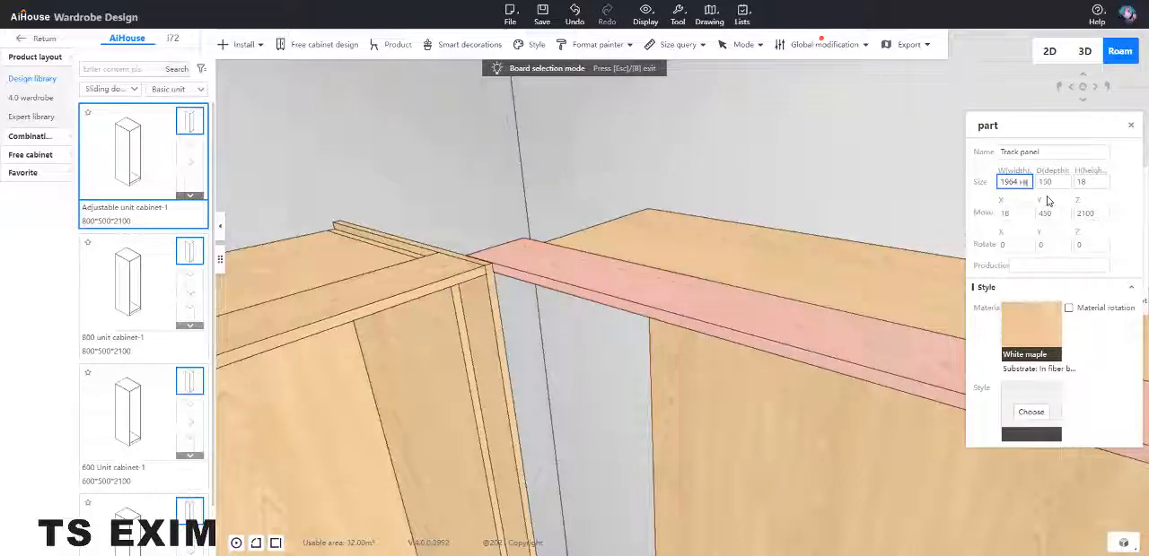
text(2614)
key(Return)
click(1012, 212)
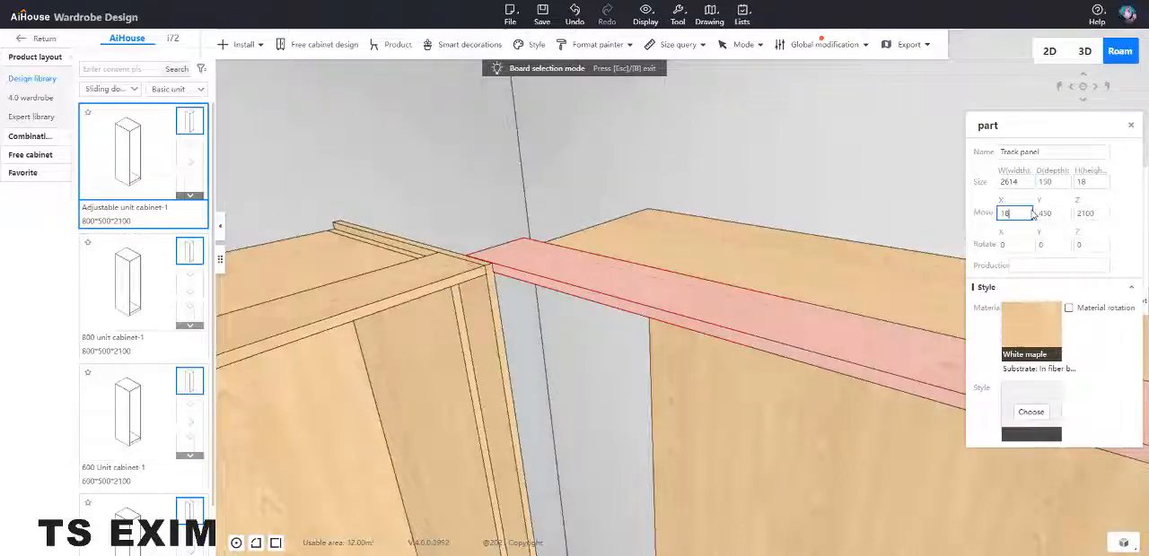
text(-650)
key(Return)
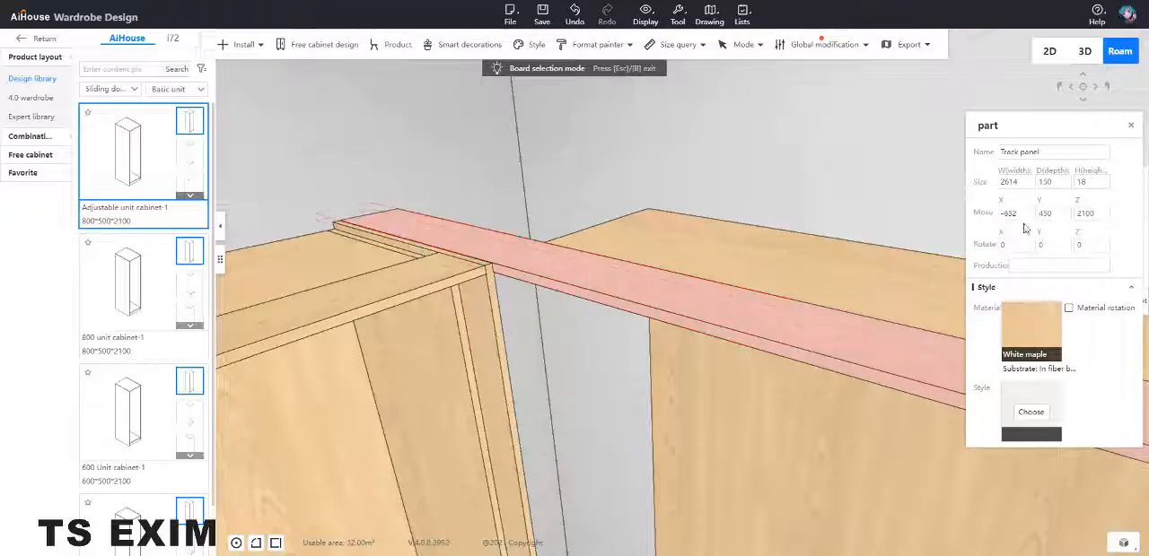
Step: Widen the right-wall cabinet's roof board by 650 to 2578 and set its X position to 18-650
click(772, 222)
click(1020, 183)
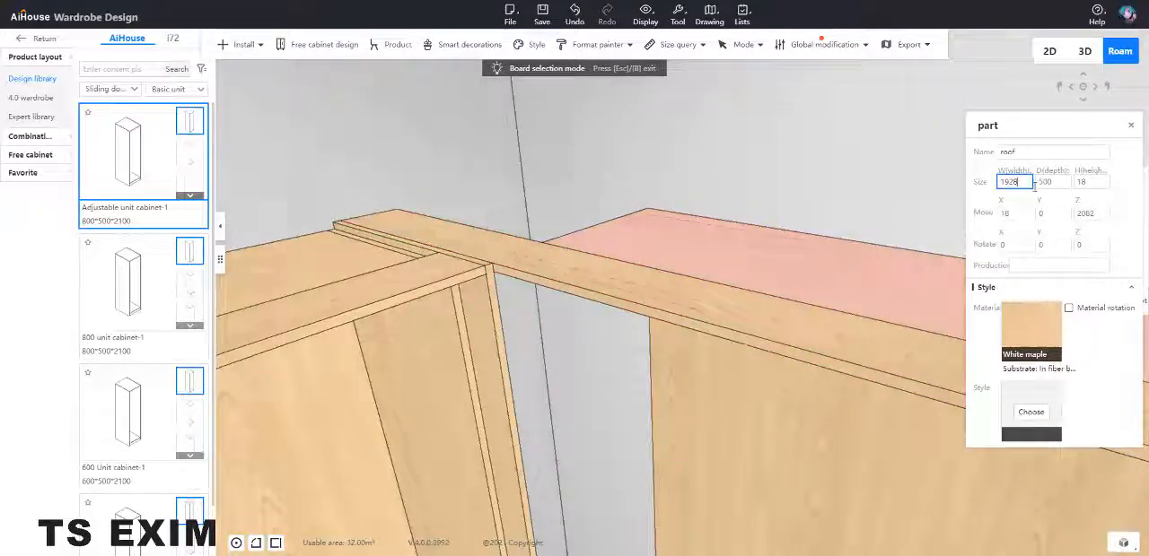
text(+650)
key(Return)
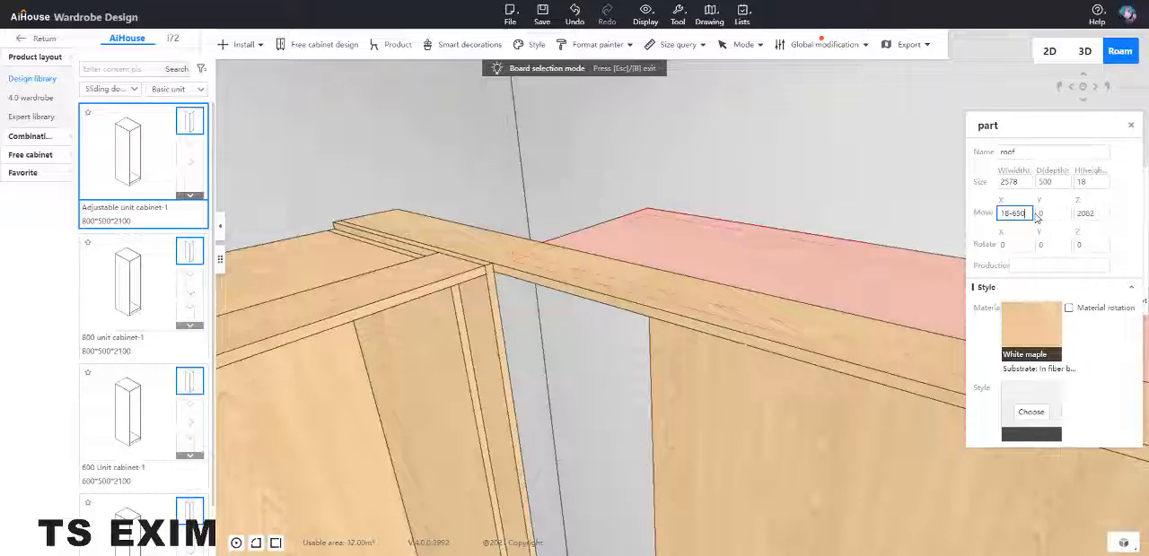
key(Return)
Step: Set the right-wall cabinet's backplane width to 2578 and its X position to 18-650
click(765, 481)
scroll(787, 429, down, 3)
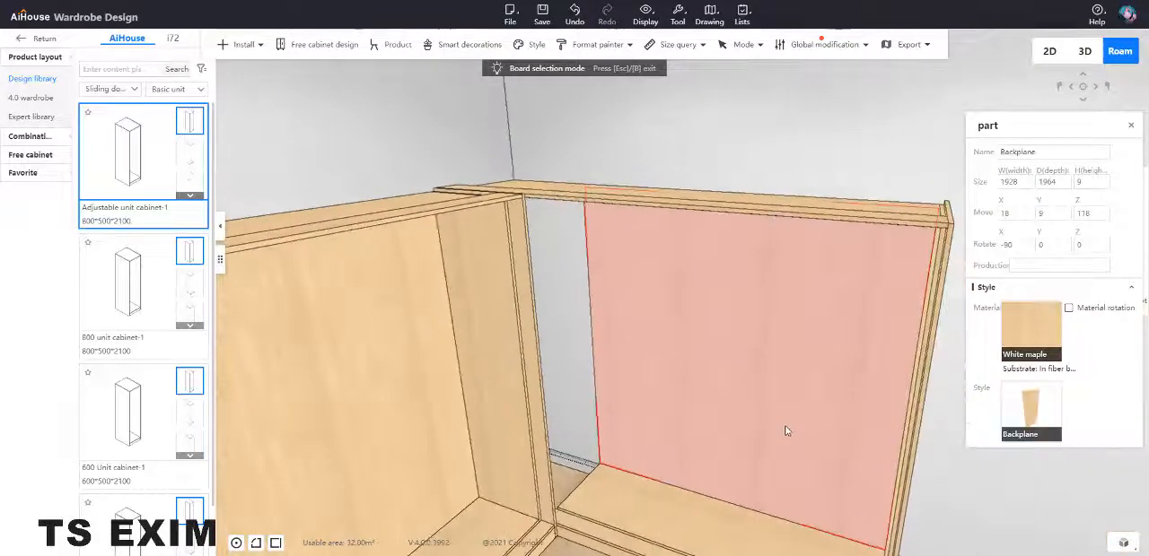
scroll(770, 411, up, 1)
click(1030, 183)
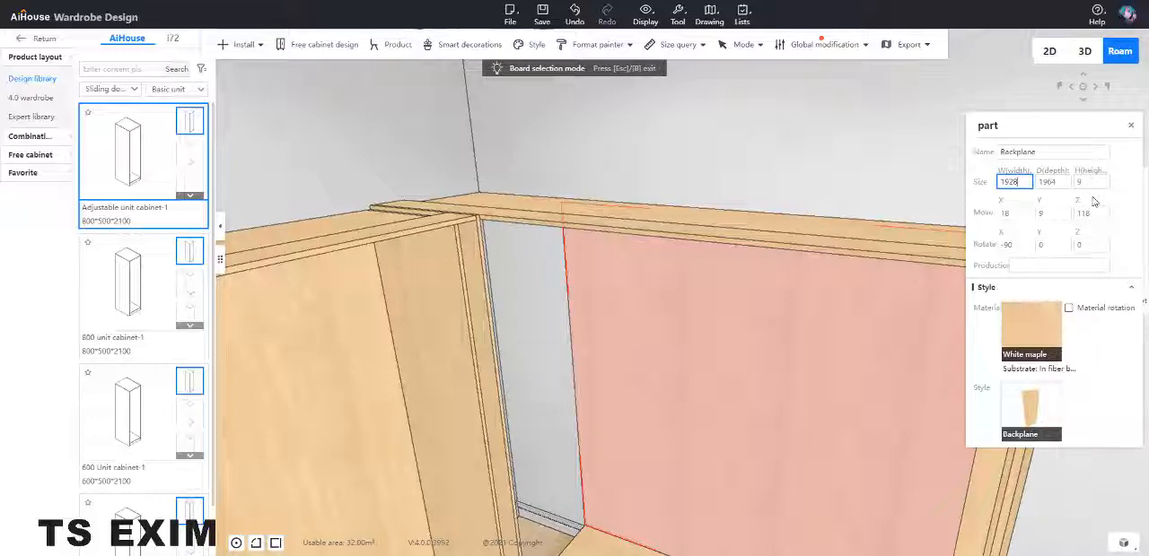
key(Return)
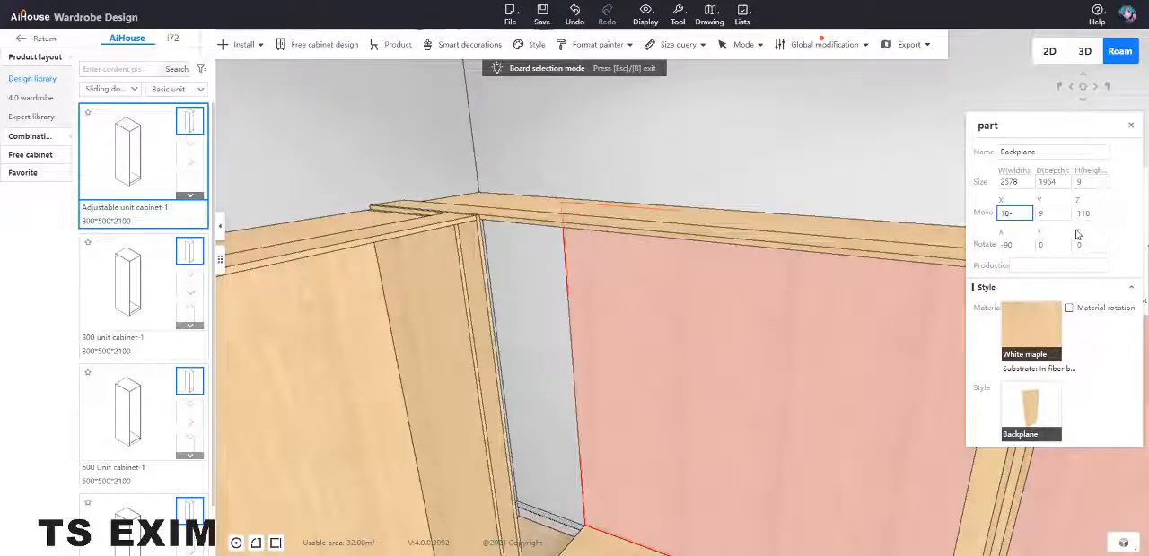
text(650)
key(Return)
Step: Widen the right-wall cabinet's bottom plate by 650 to 2578 and shift its X position by -650
scroll(766, 408, down, 3)
click(709, 536)
click(1020, 183)
text(+650)
key(Return)
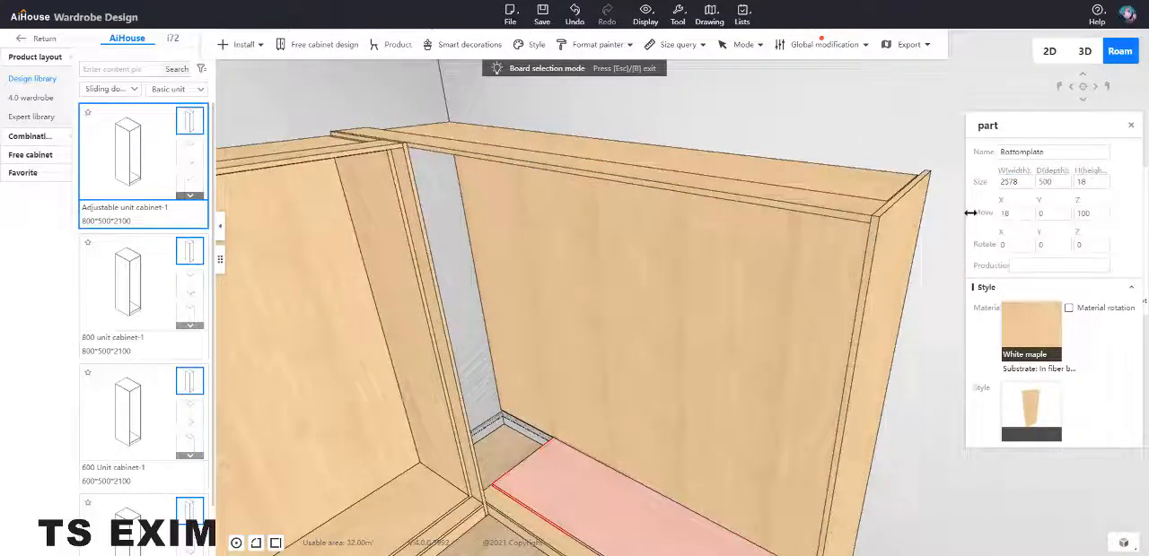
text(-650)
key(Return)
Step: Widen the right-wall frame's lower track panel by 650 and shift its X position by -650
right_drag(646, 368, 592, 436)
click(579, 439)
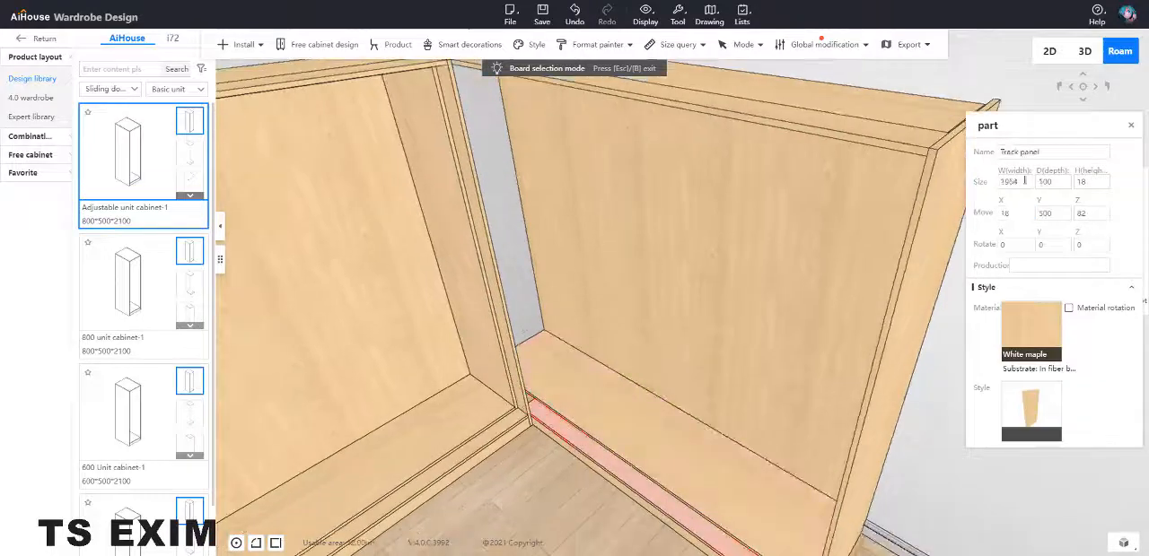
click(1029, 183)
text(+650)
key(Return)
click(1024, 212)
text(-650)
key(Return)
Step: Delete the back-wall wardrobe's neutral plate and the adjoining side board at the corner
right_drag(635, 398, 565, 275)
click(625, 271)
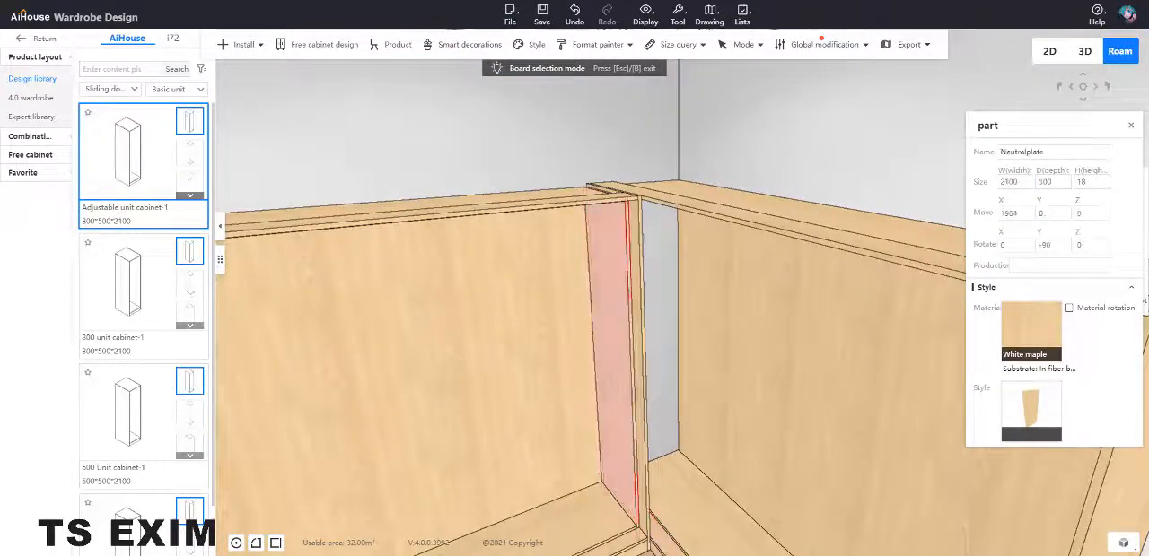
key(Delete)
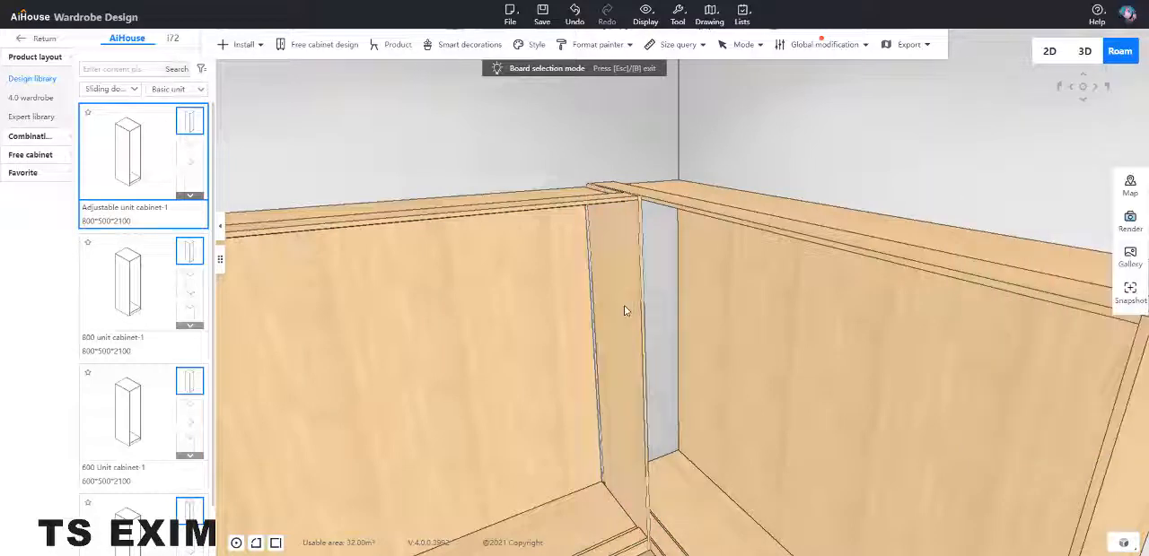
click(625, 311)
key(Delete)
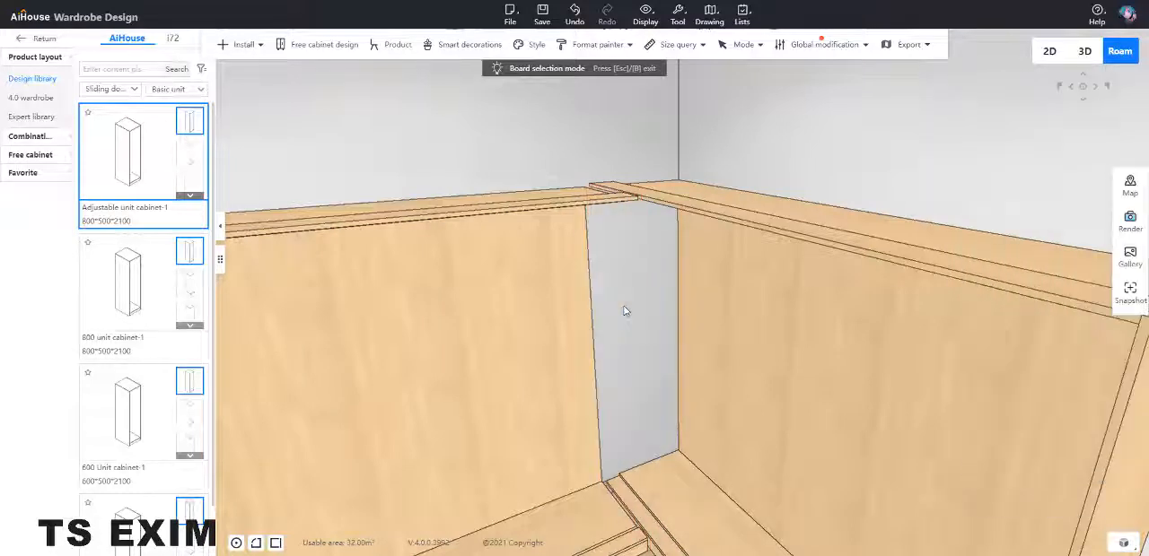
Step: Widen the back-wall cabinet's backplane by 650 to 2578 so it reaches the corner
click(593, 310)
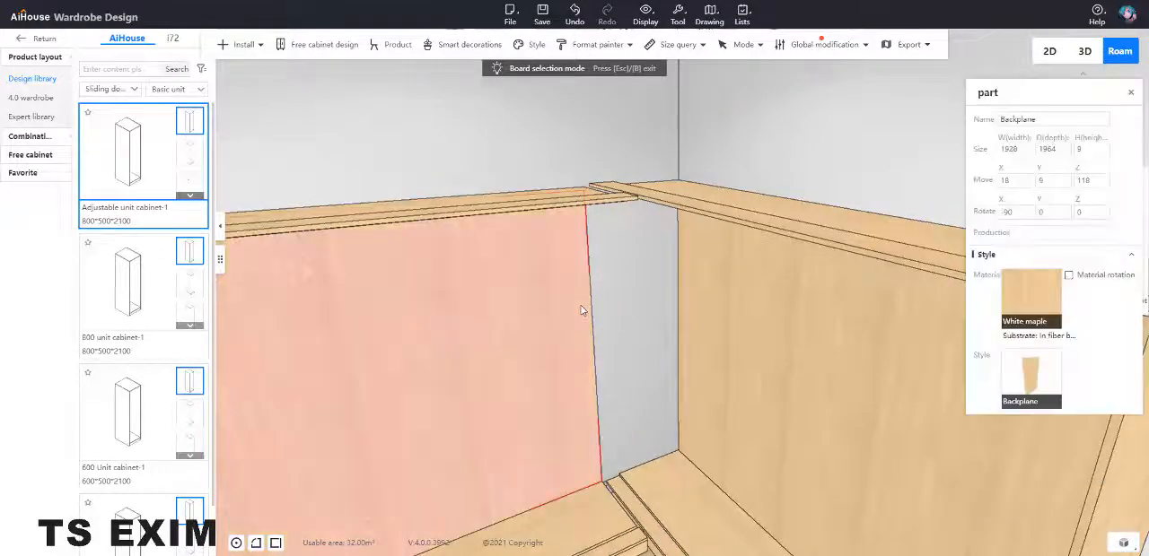
click(1014, 182)
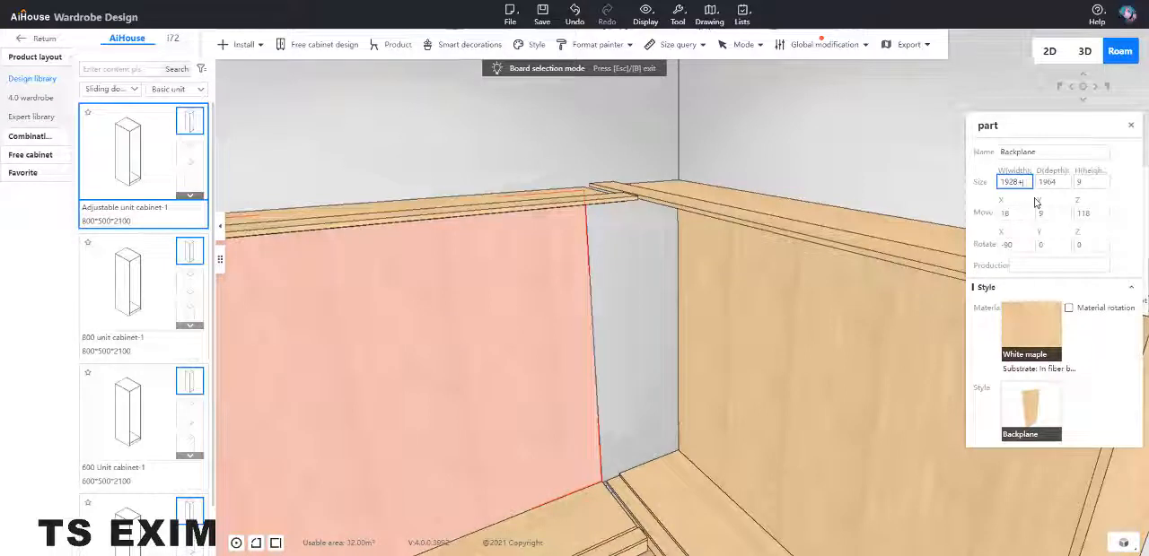
text(+650)
key(Return)
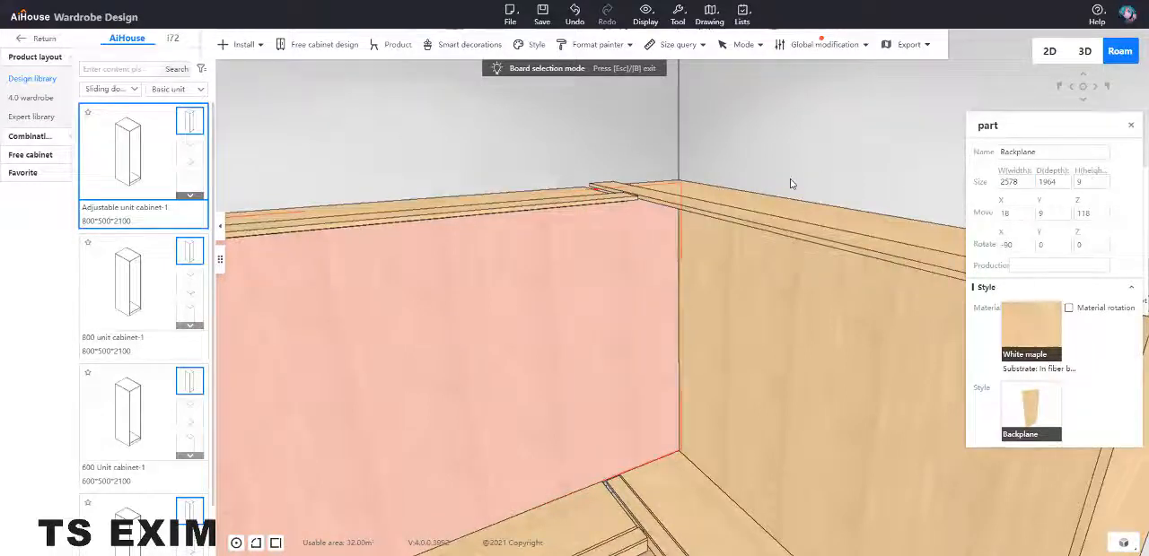
drag(656, 293, 608, 321)
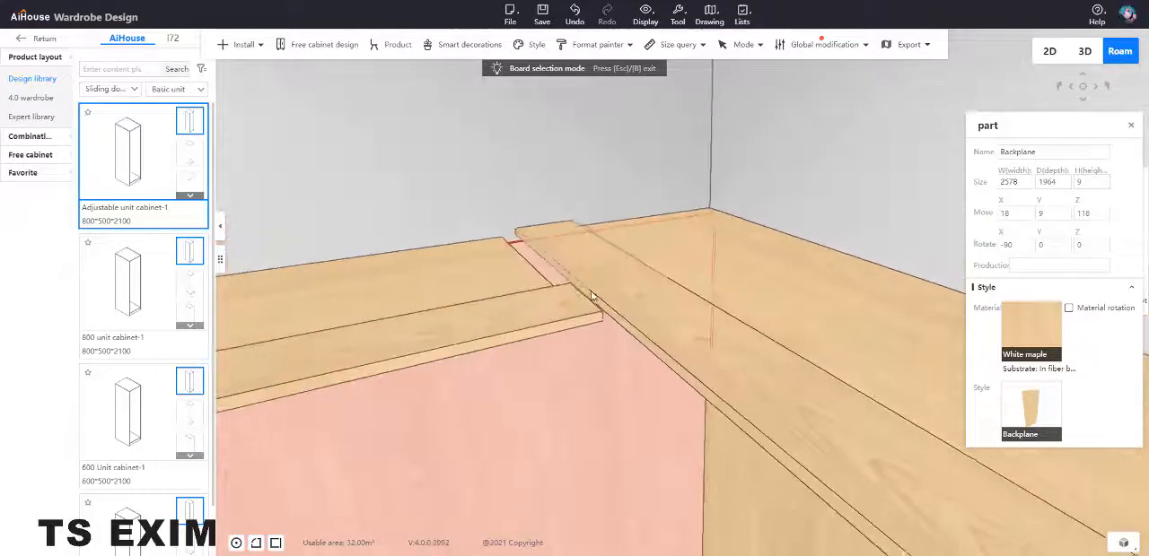
Step: Widen the back-wall cabinet's roof panel to 1982 so it meets the right-wall cabinet at the corner
click(488, 279)
click(1016, 182)
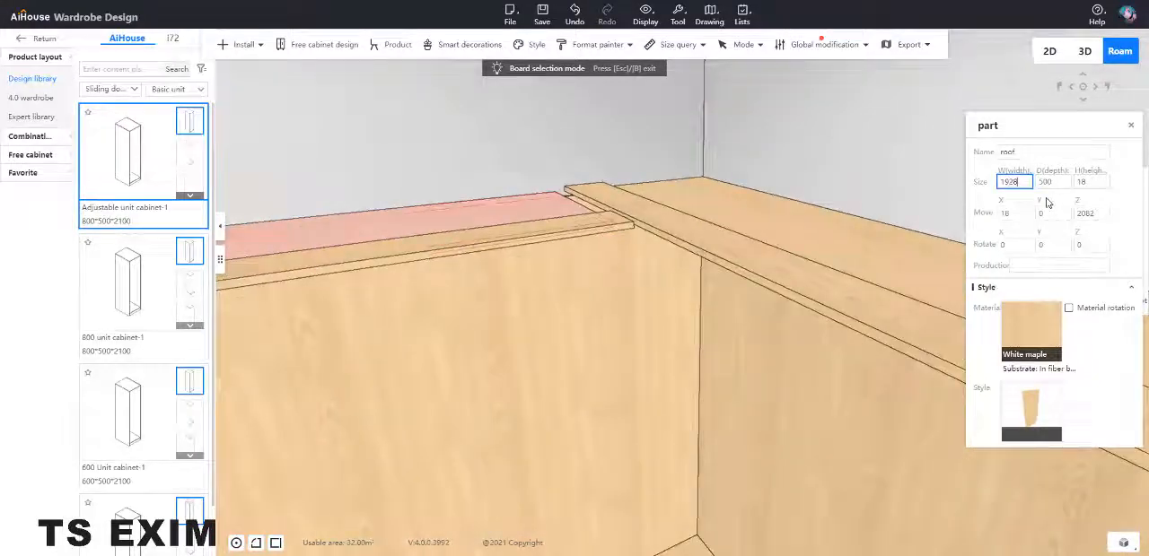
text(+6)
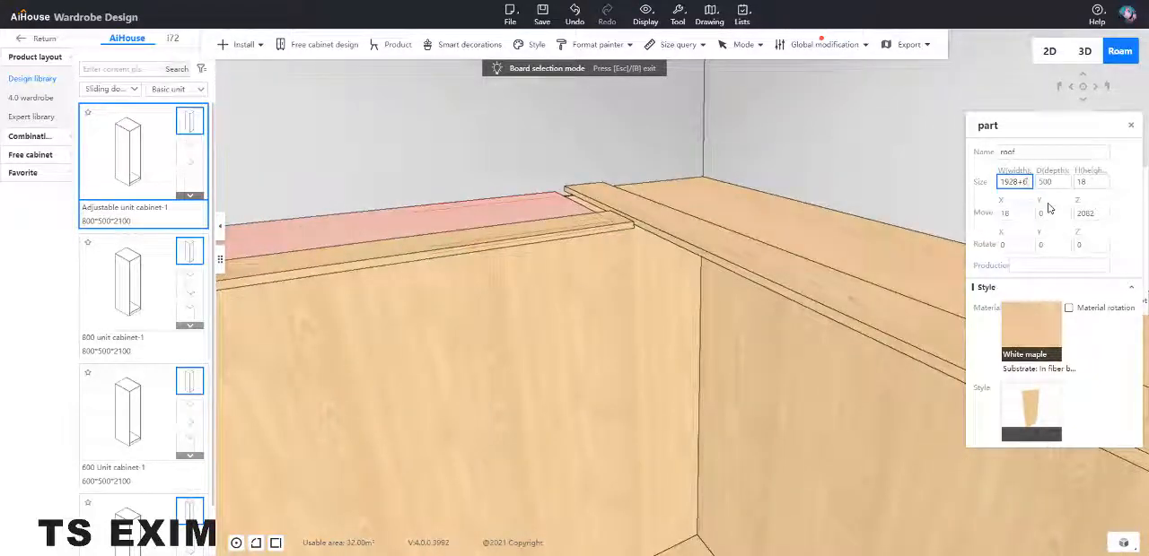
key(Return)
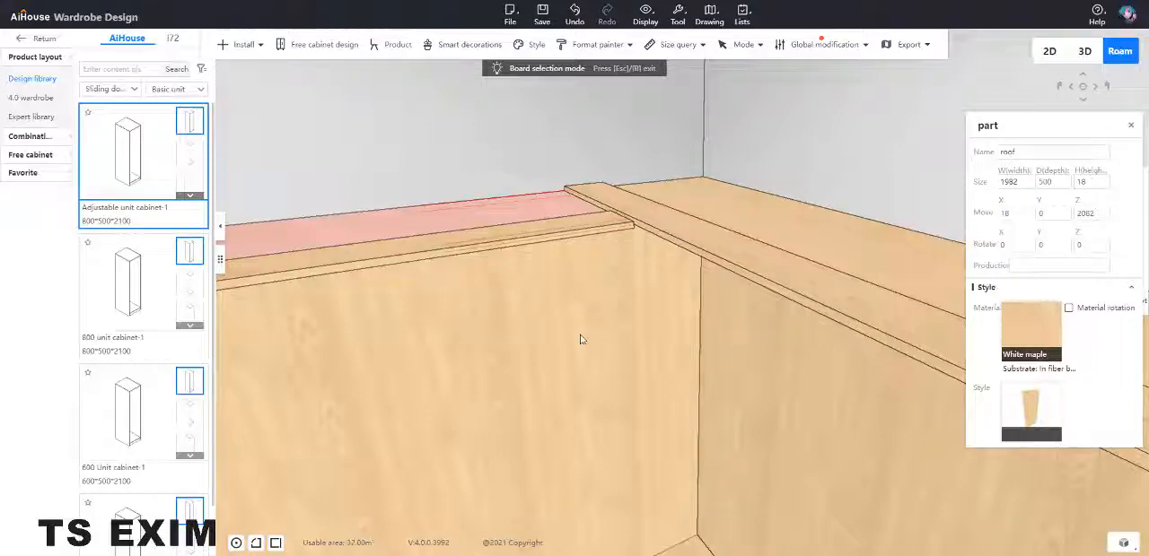
Step: Widen the back-wall cabinet's bottom plate to 1970 to close the gap at the corner
right_drag(617, 351, 630, 464)
click(630, 463)
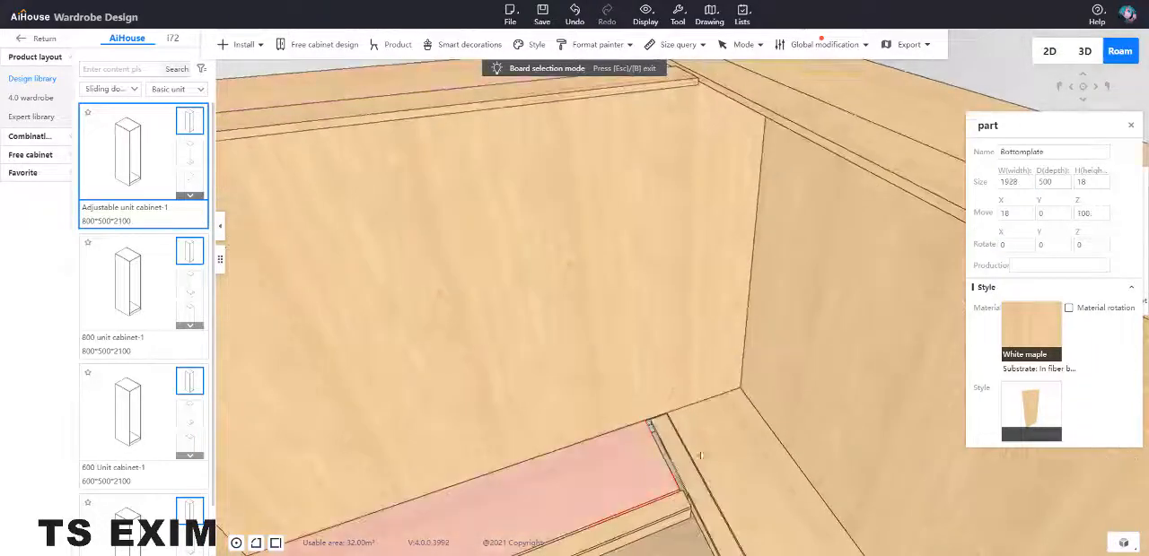
click(1015, 182)
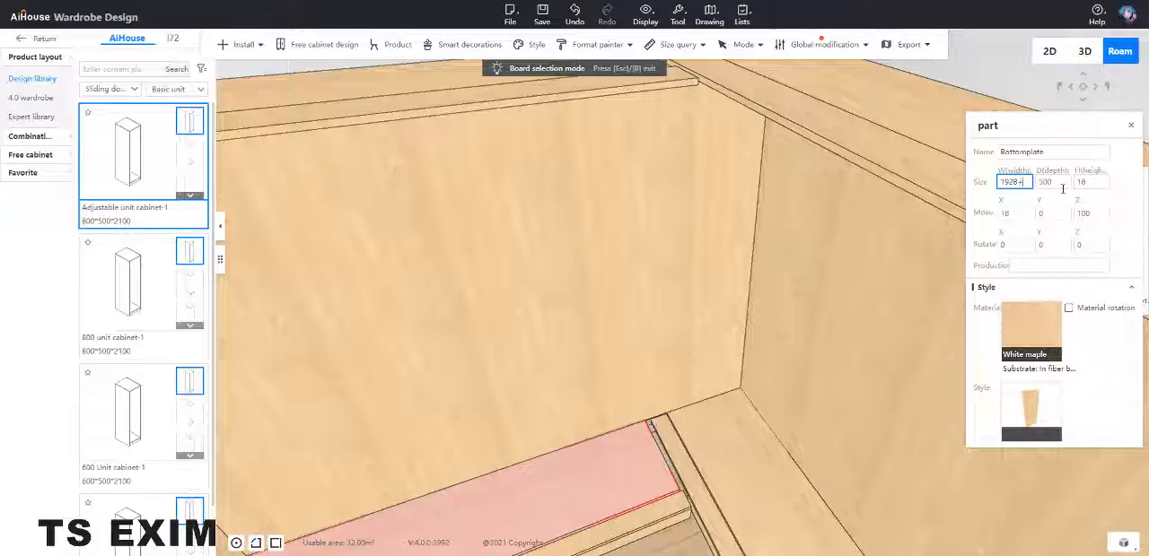
key(Return)
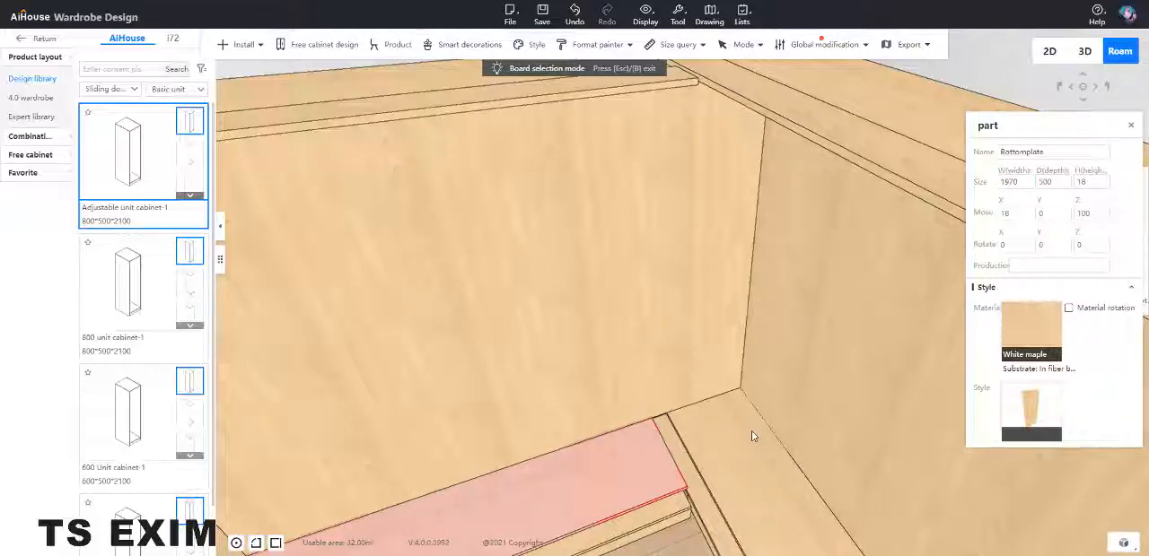
Step: Extend the back-wall frame's lower track panel by 42 and trim it by 12 to a width of 1994
click(598, 536)
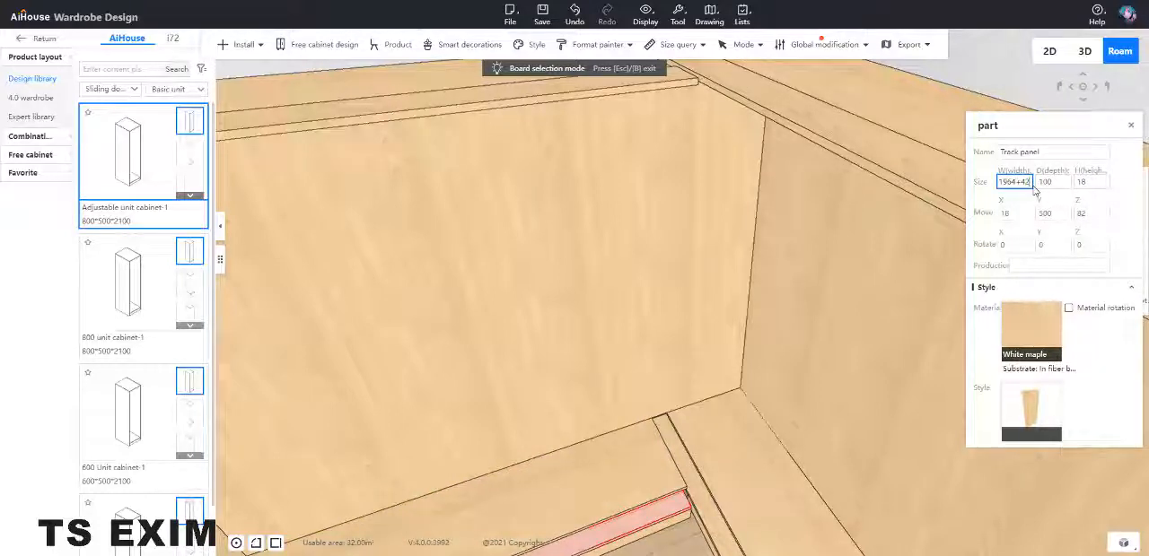
key(Return)
middle_drag(738, 464, 728, 392)
scroll(728, 392, down, 2)
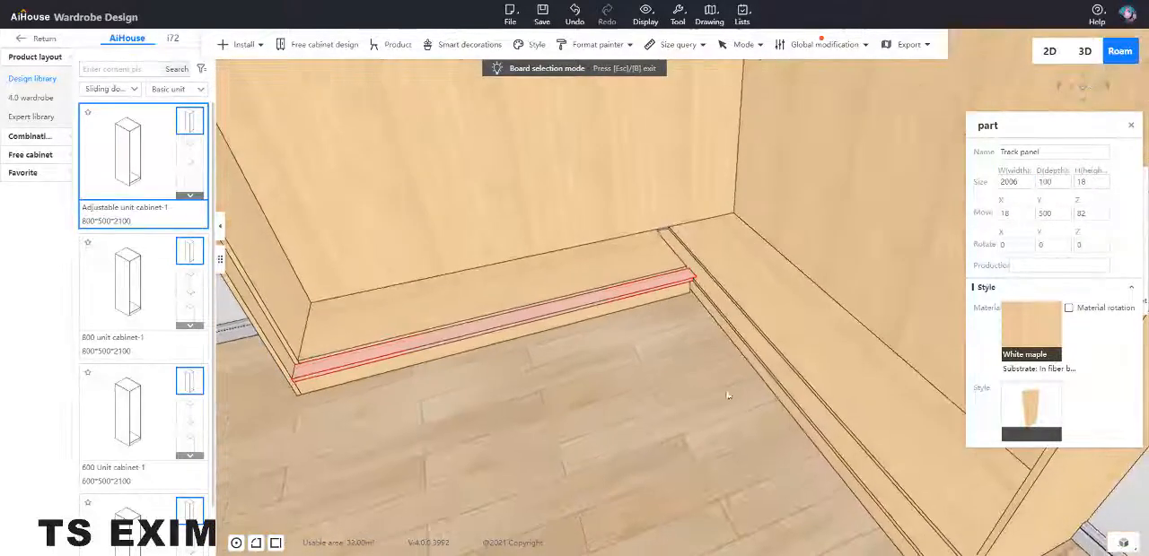
scroll(725, 392, up, 2)
click(1014, 213)
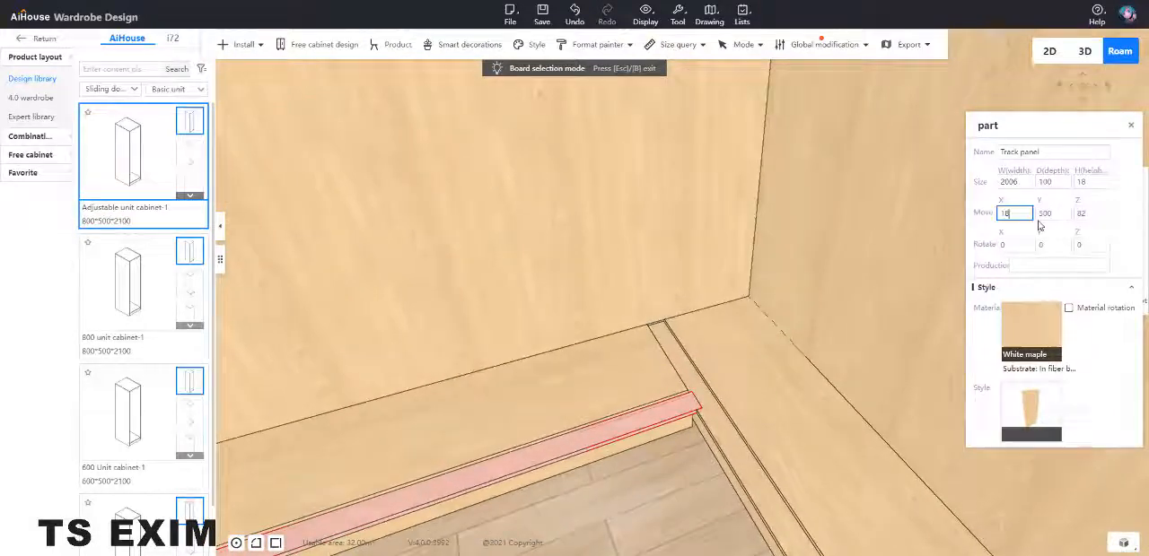
text(-)
click(1028, 181)
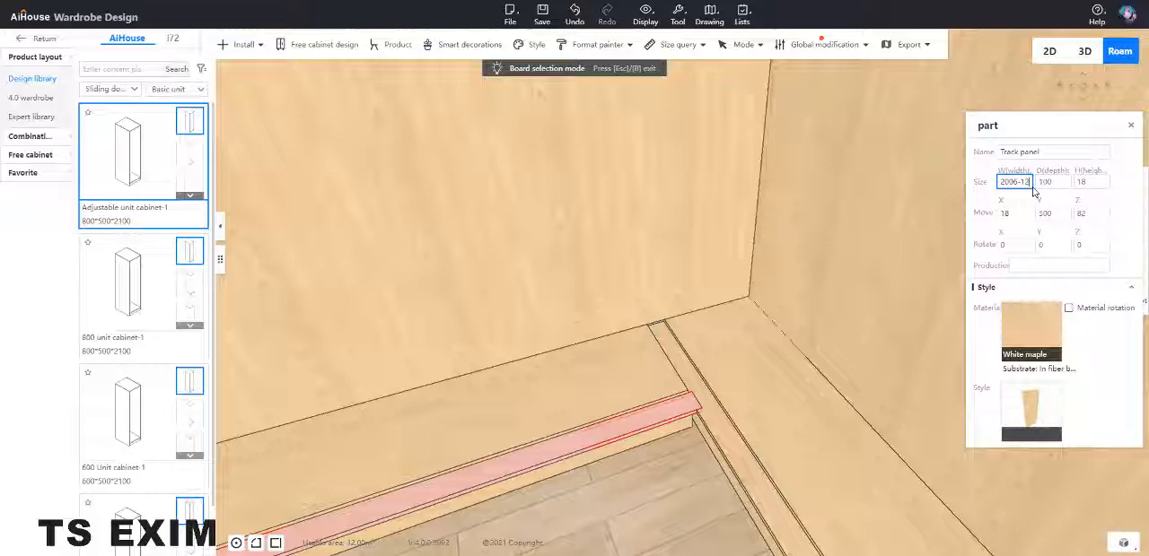
key(Return)
Step: Generate sliding doors on the right-wall cabinet frame using a door from the General style library
scroll(744, 431, down, 3)
drag(741, 416, 775, 359)
scroll(759, 170, up, 2)
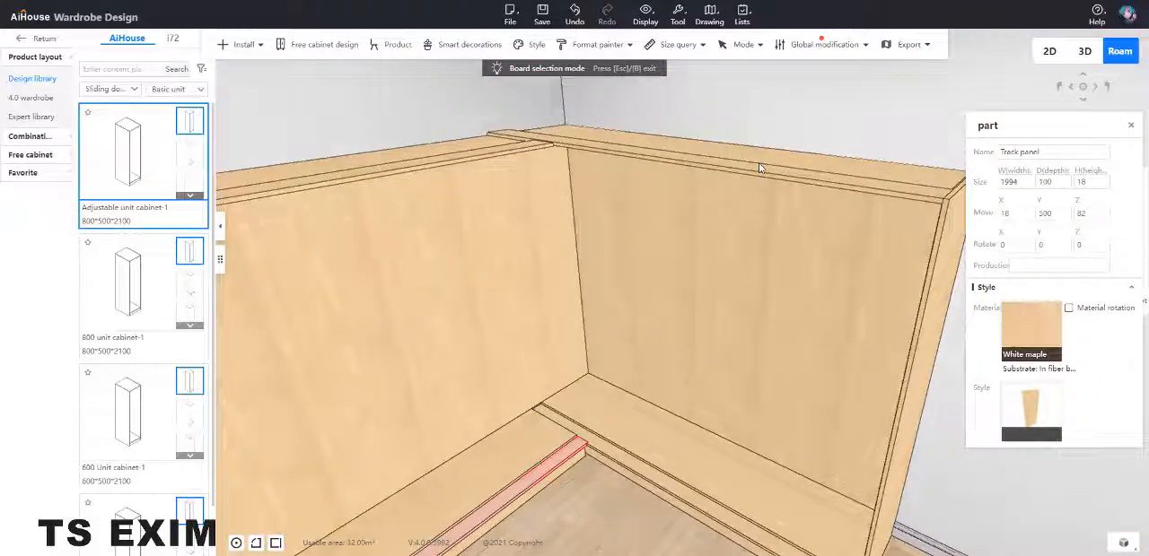
click(759, 168)
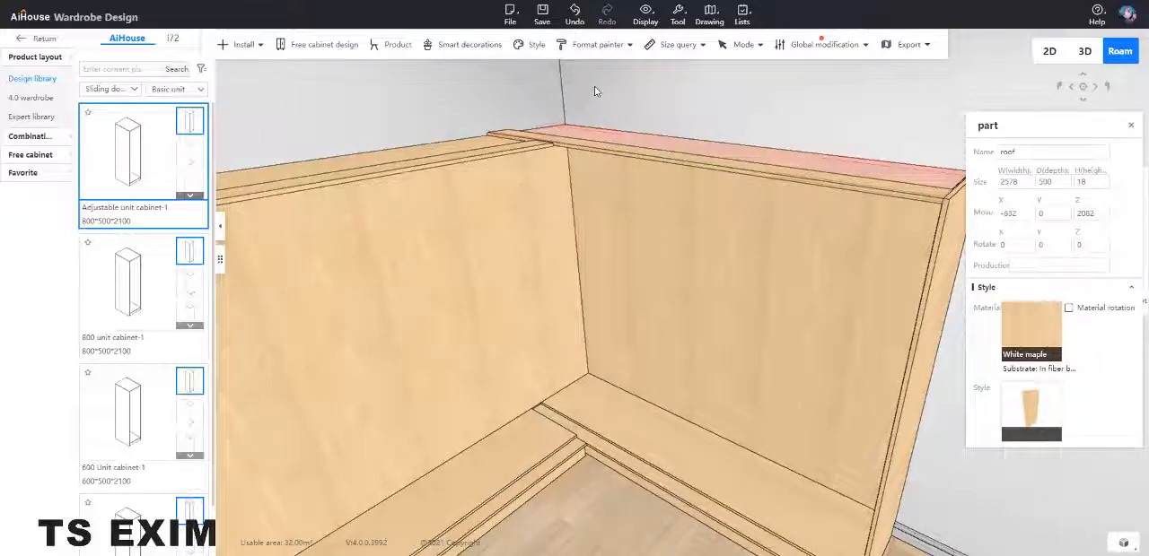
click(663, 486)
right_click(686, 364)
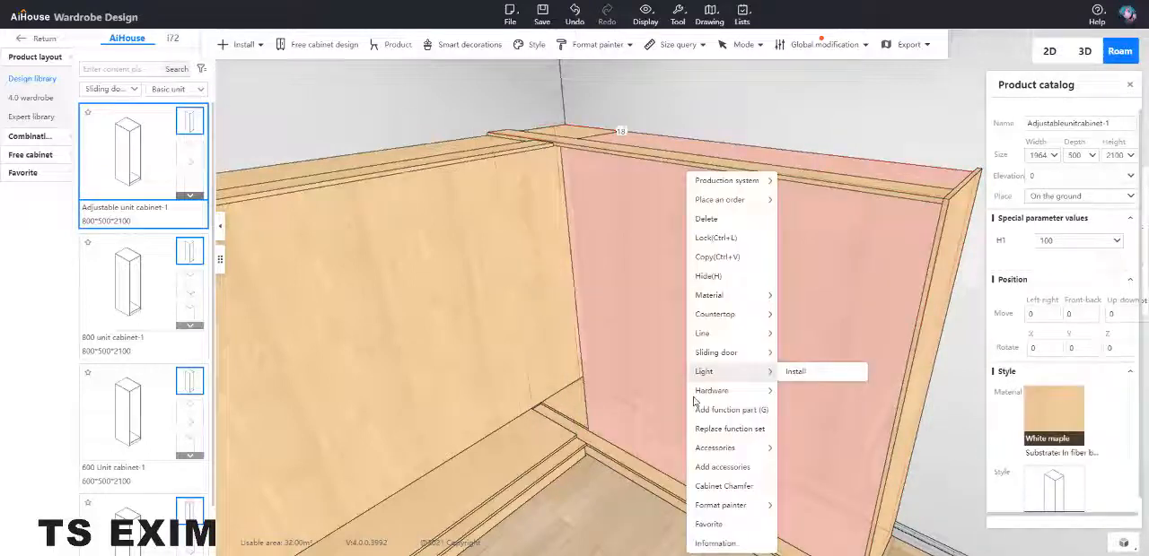
click(639, 467)
right_click(639, 468)
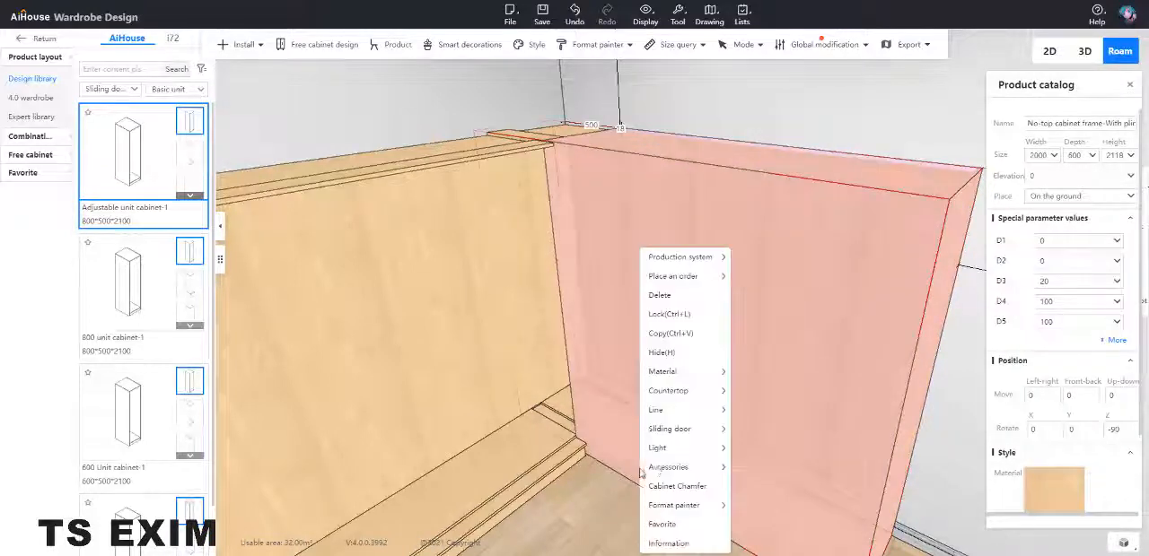
mouse_move(700, 429)
click(781, 430)
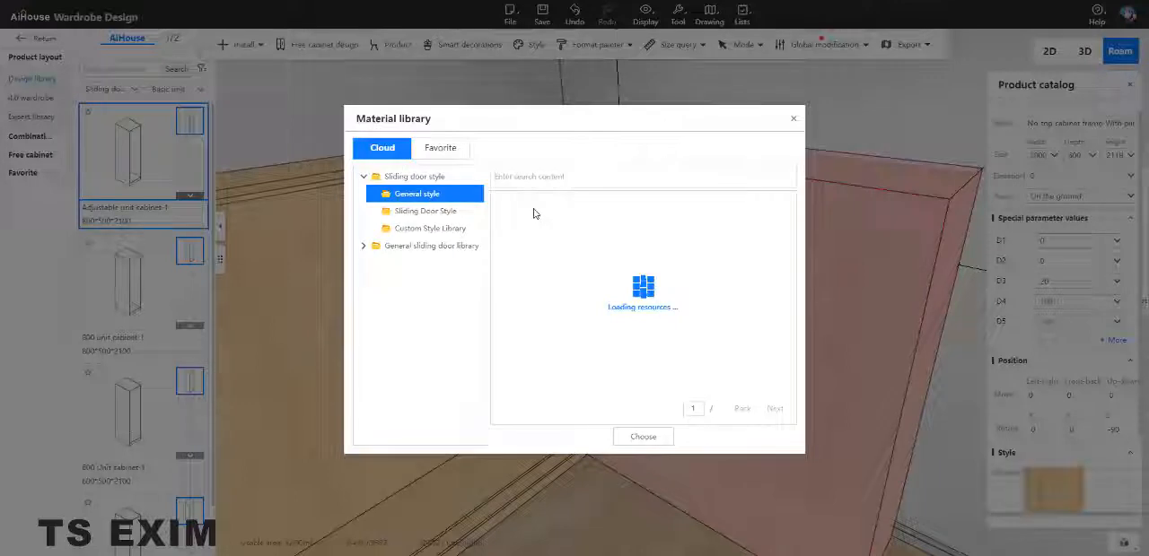
click(600, 229)
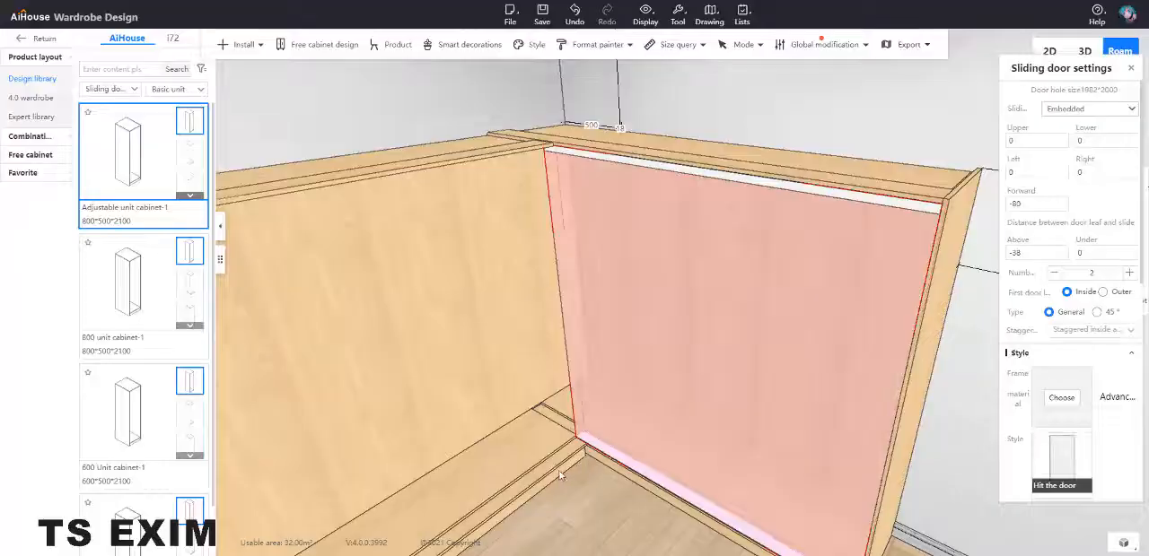
Step: Generate sliding doors on the back-wall cabinet frame with a General style door and close the sliding door settings
click(560, 475)
mouse_move(560, 474)
right_down()
mouse_move(540, 469)
mouse_move(561, 482)
right_up()
right_click(560, 483)
mouse_move(608, 406)
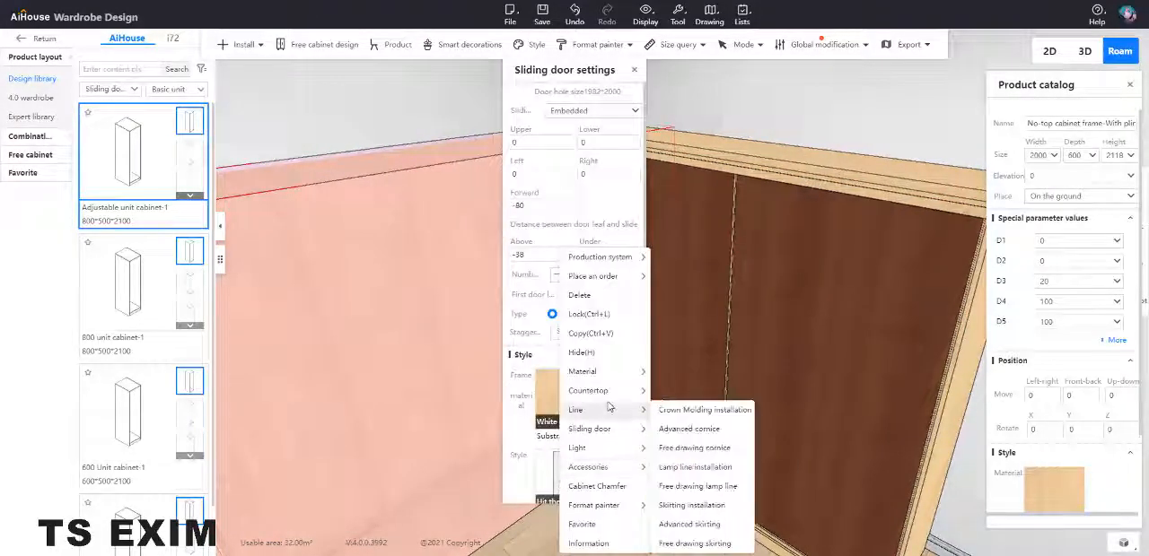
mouse_move(609, 432)
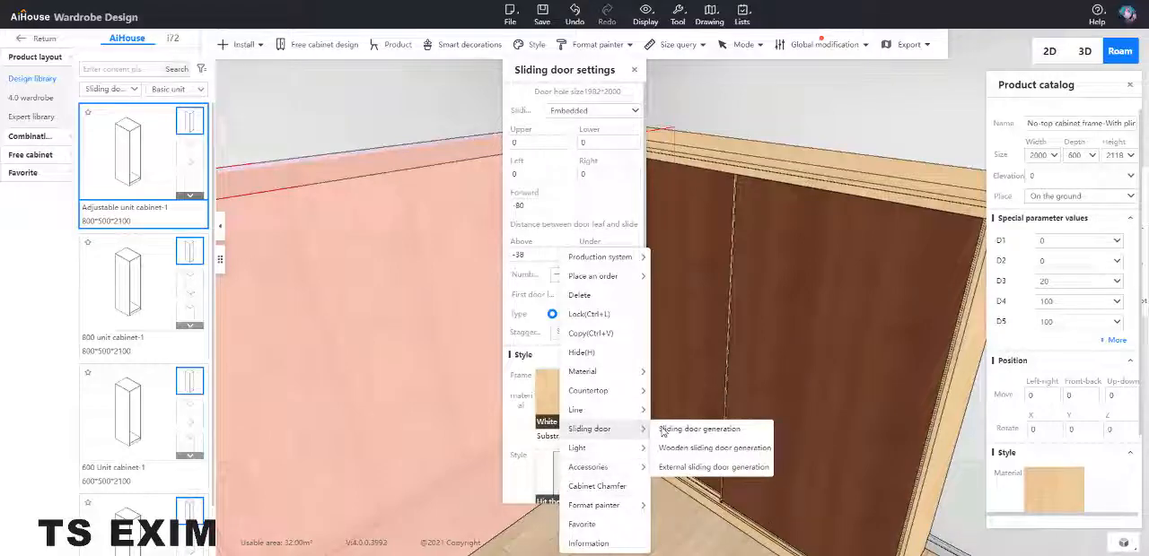
click(680, 430)
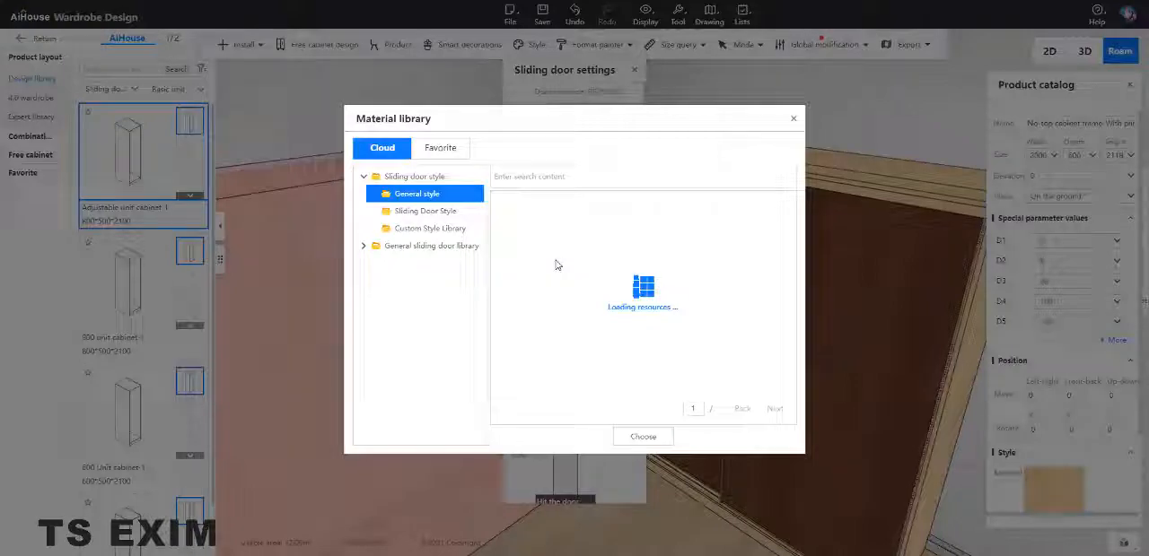
double_click(591, 242)
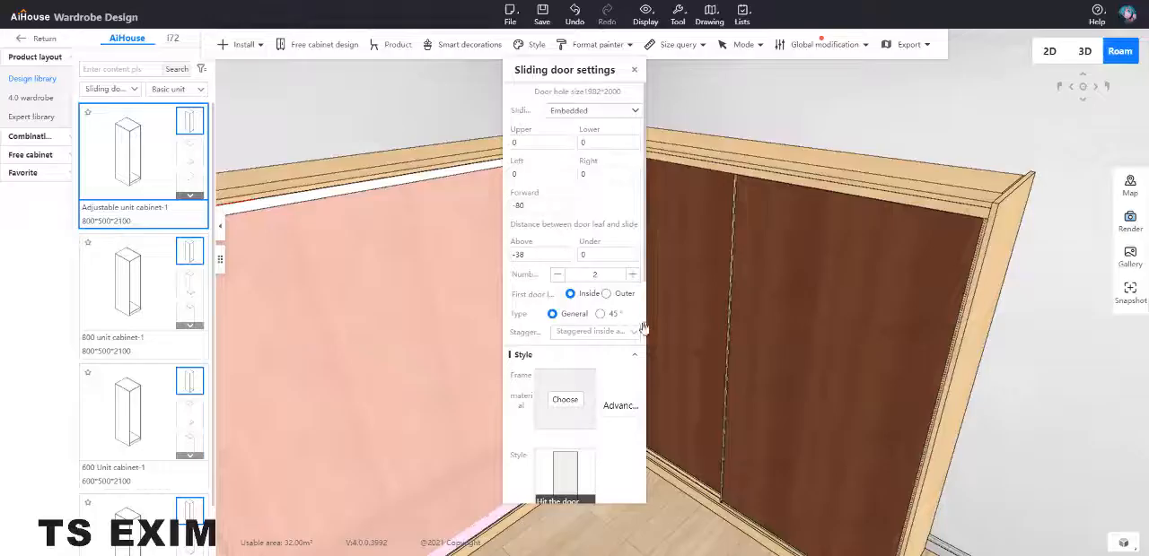
click(633, 71)
scroll(679, 228, down, 5)
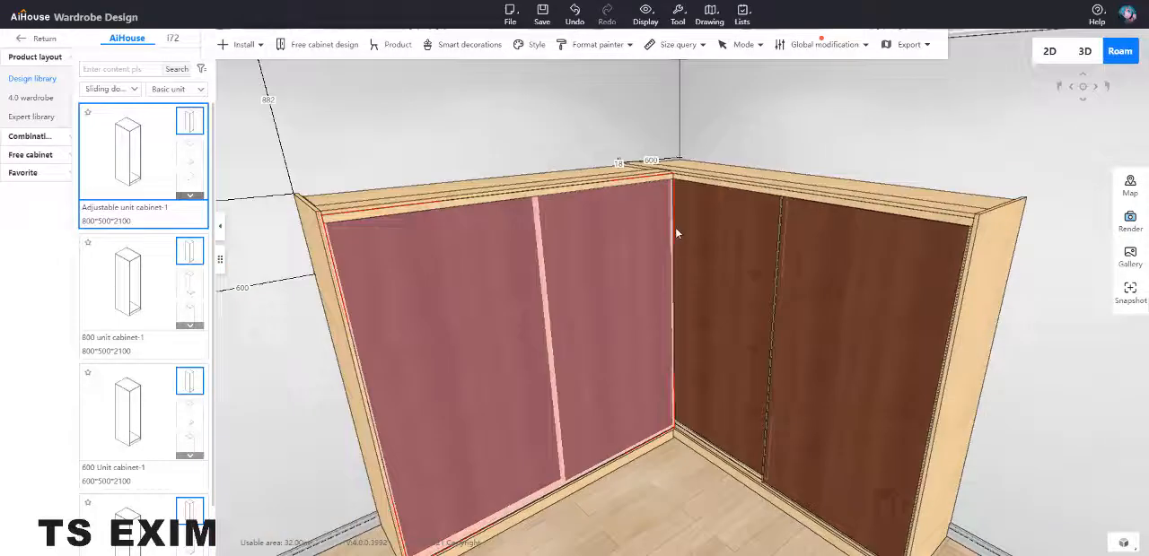
Step: Apply the Mirror glass material to the core of the back-wall wardrobe's outer sliding door
key(b)
click(536, 289)
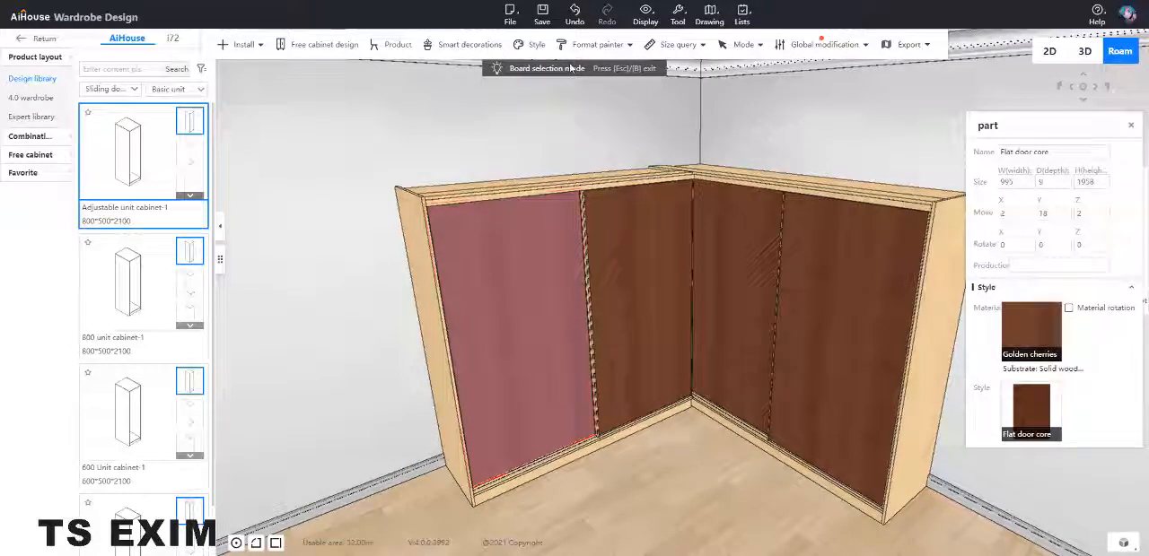
mouse_move(1025, 335)
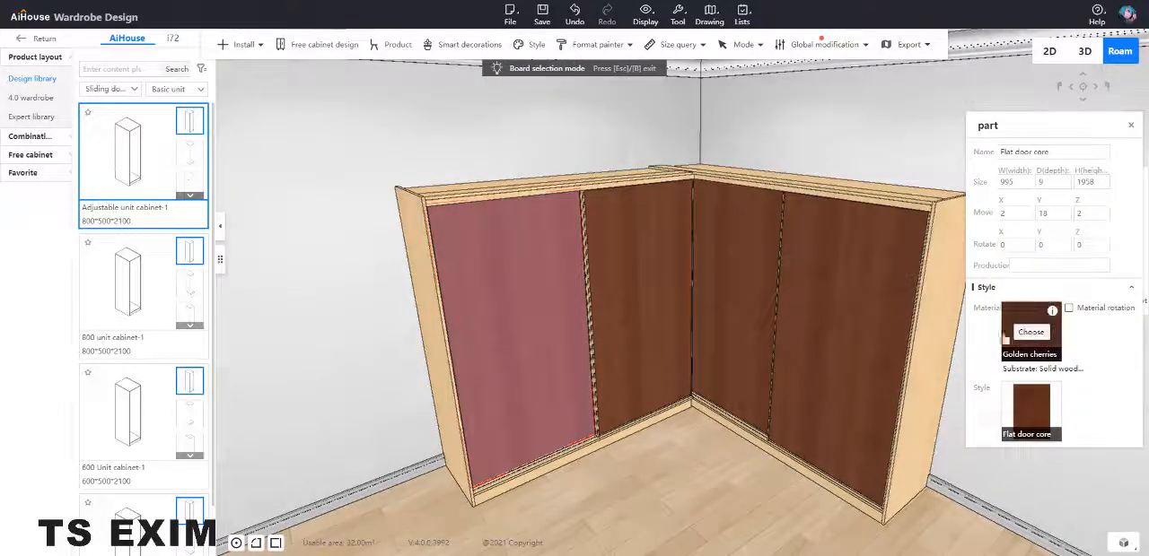
click(1030, 332)
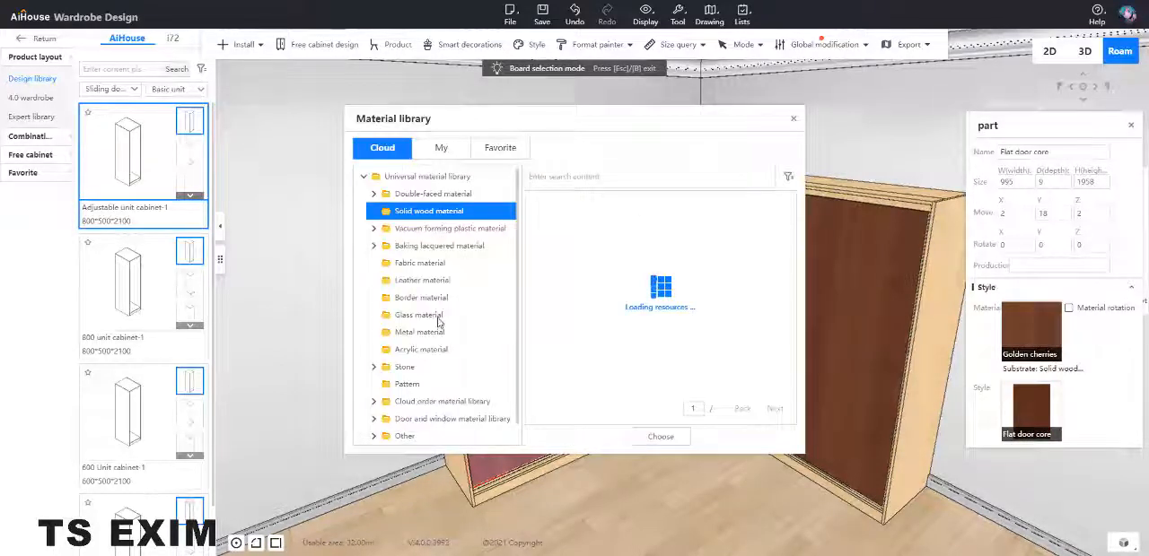
click(439, 320)
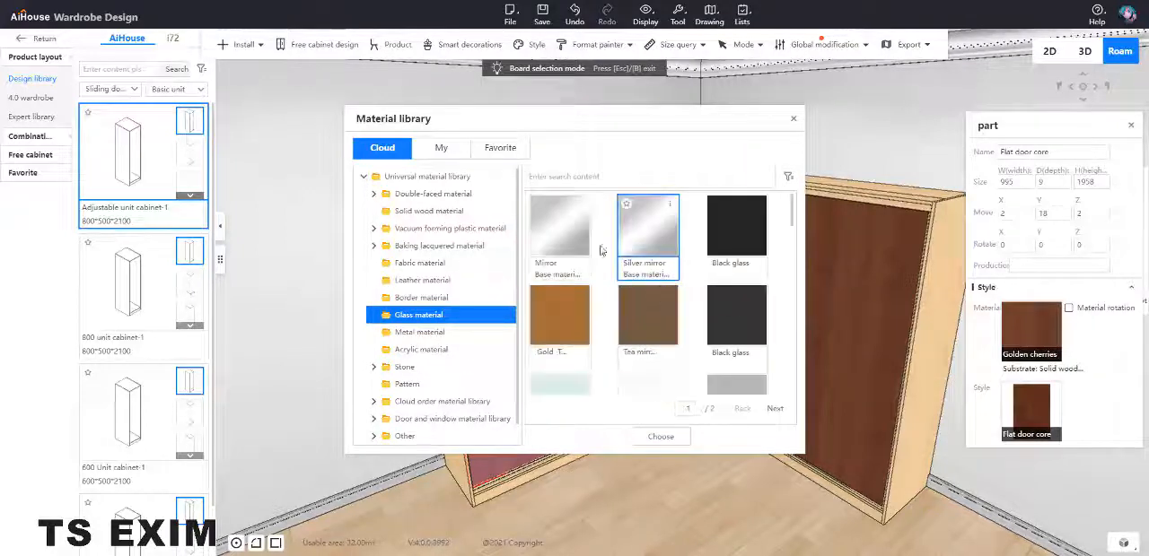
click(566, 241)
double_click(563, 245)
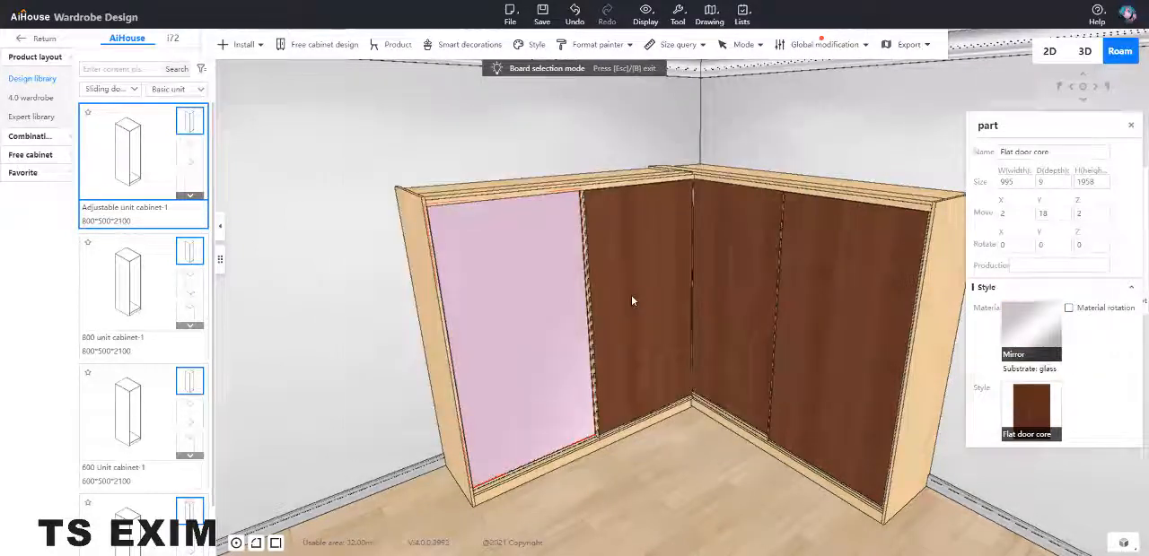
Step: Copy the Mirror material to the other three sliding door cores with the Material painter and deselect the door
click(531, 308)
click(594, 44)
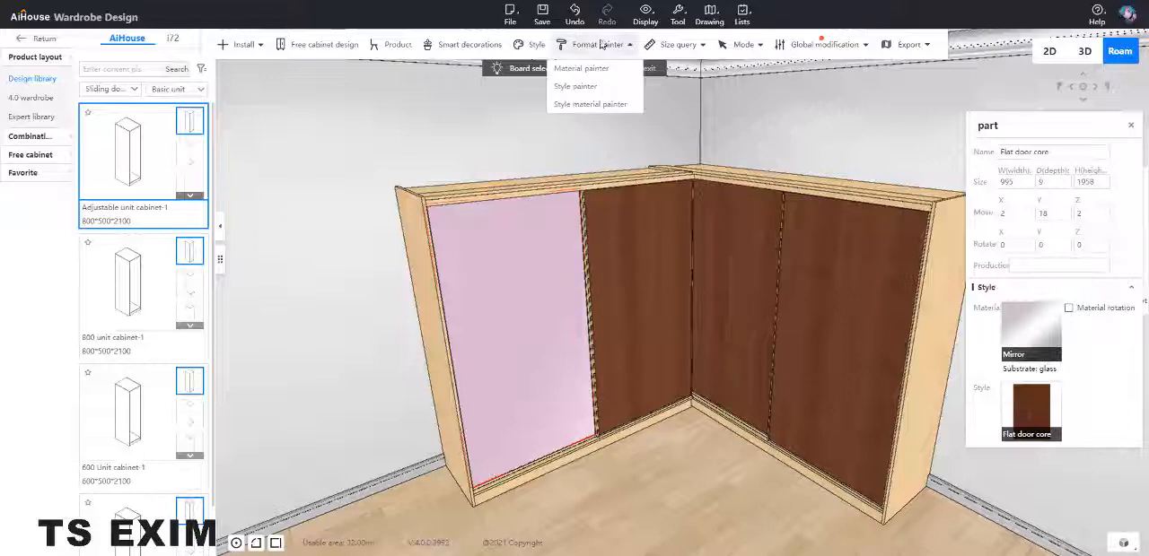
click(592, 69)
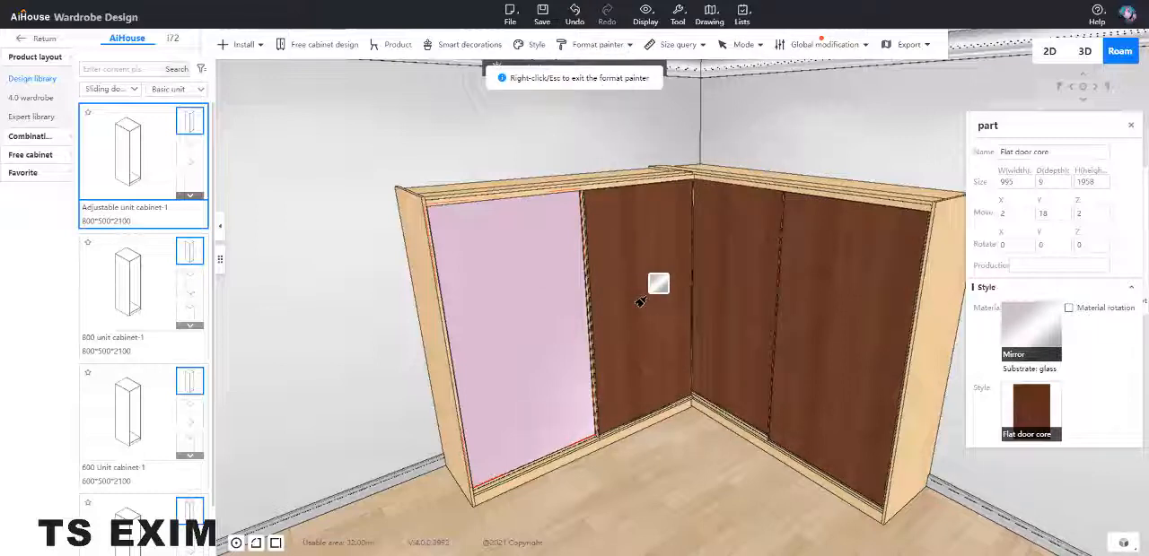
click(680, 299)
click(730, 298)
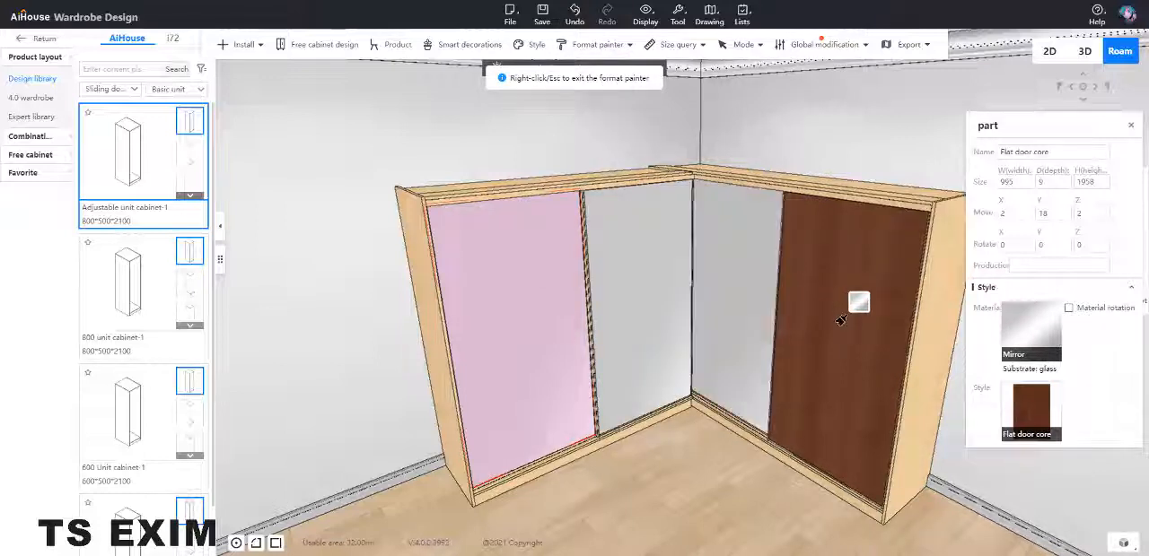
click(838, 316)
scroll(813, 312, down, 2)
scroll(888, 372, up, 4)
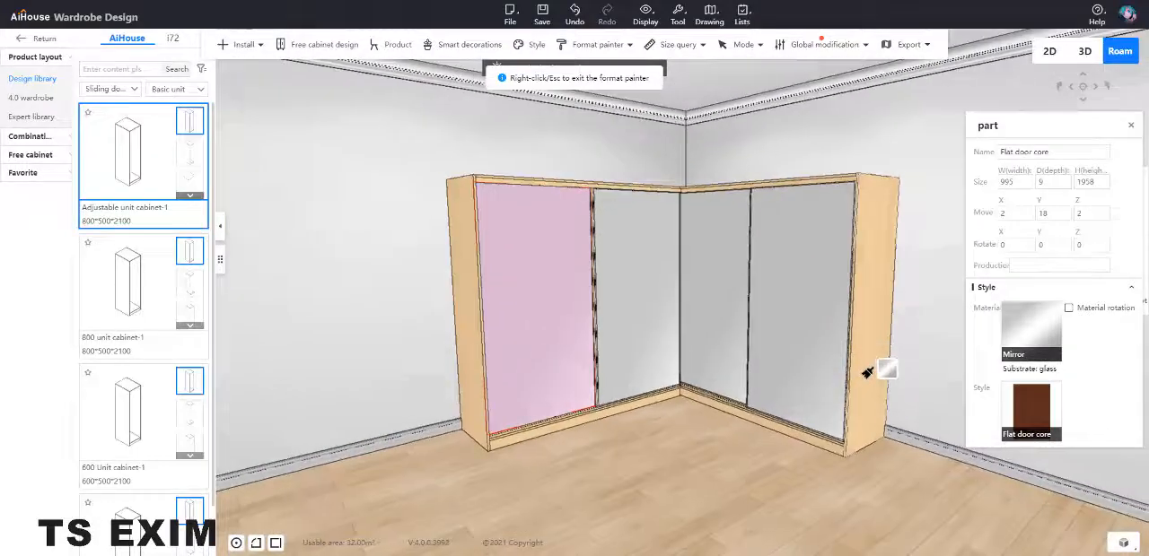
right_click(794, 400)
right_click(794, 400)
click(702, 411)
click(702, 410)
key(o)
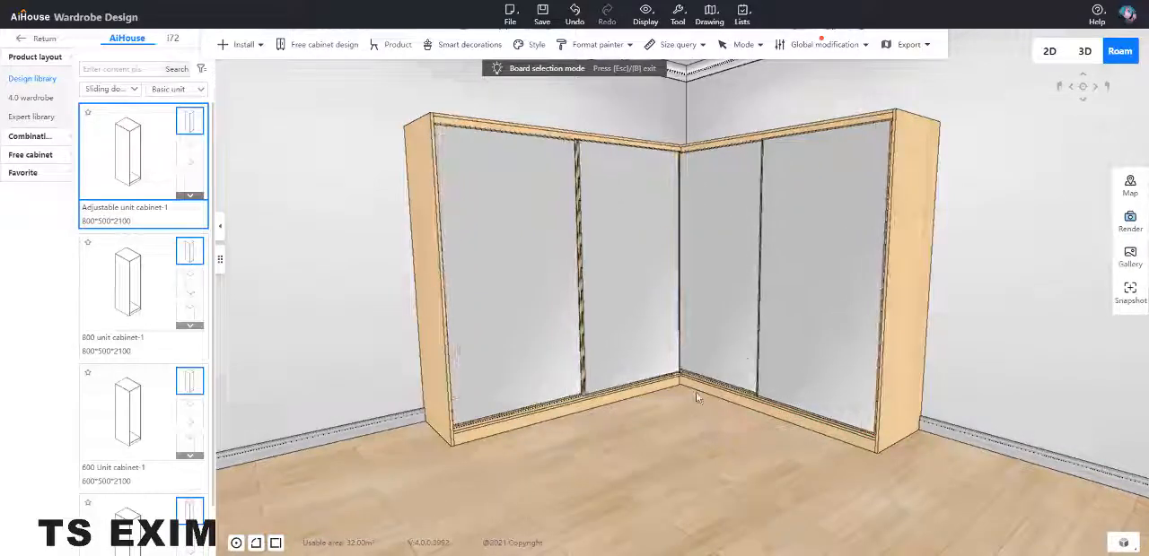
drag(696, 398, 680, 440)
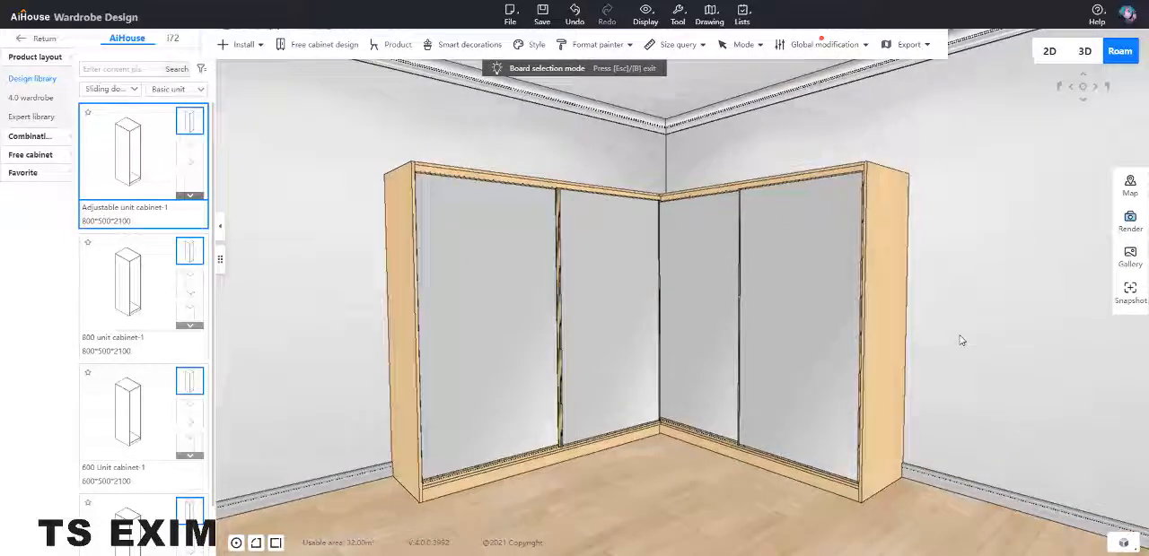